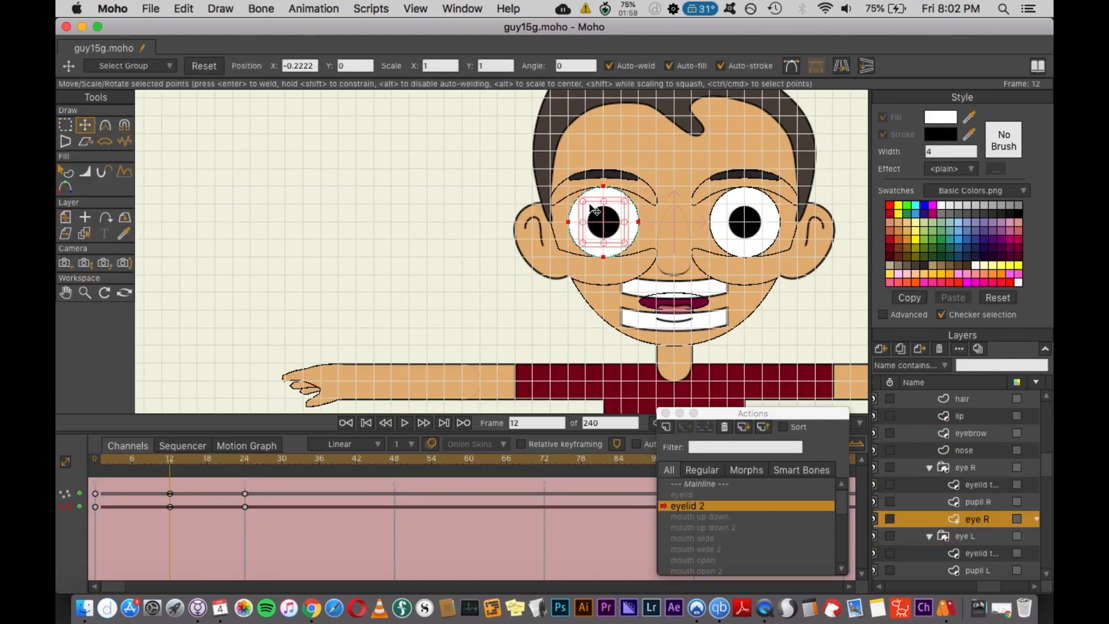
- Refine the left eye and eyelid shapes in the eyelid 2 action
ctrl+alt+click(745, 196)
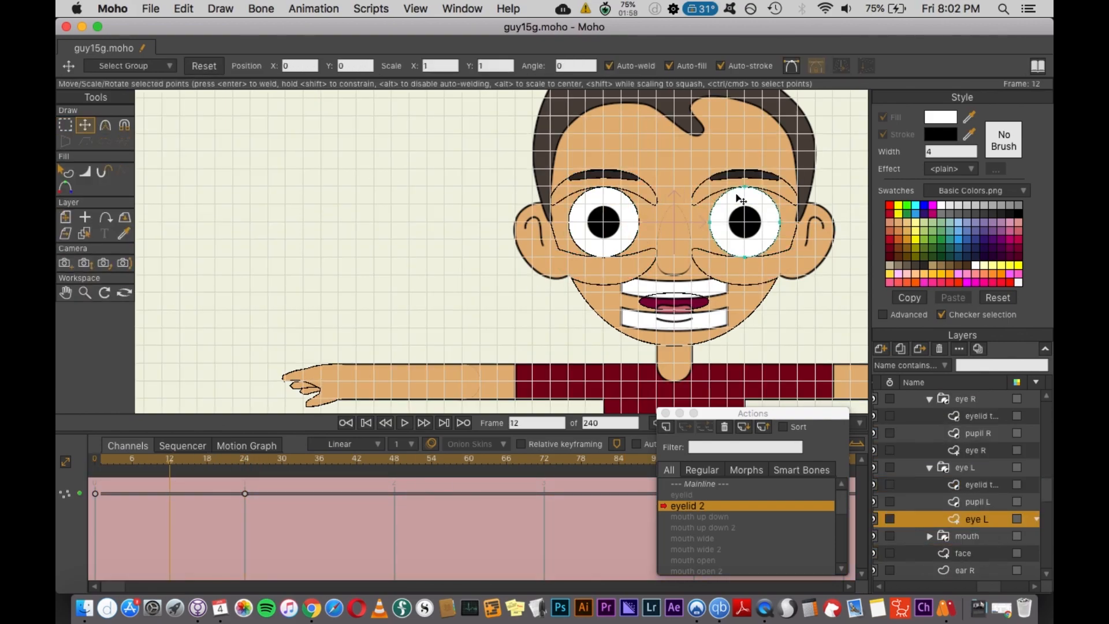
drag(744, 186, 744, 169)
scroll(990, 526, down, 2)
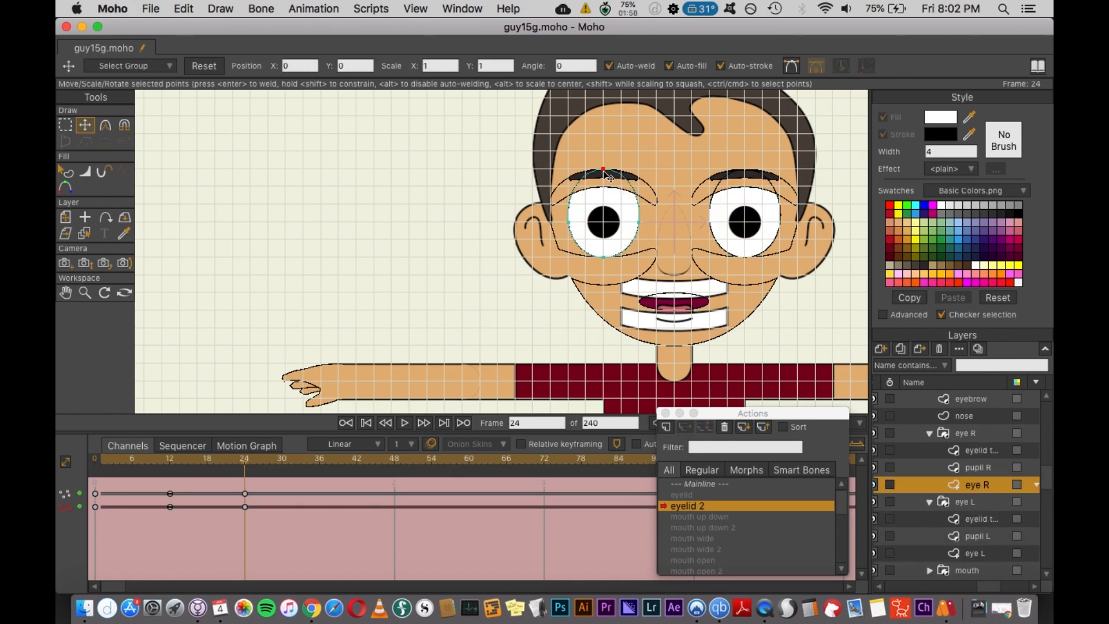
click(980, 452)
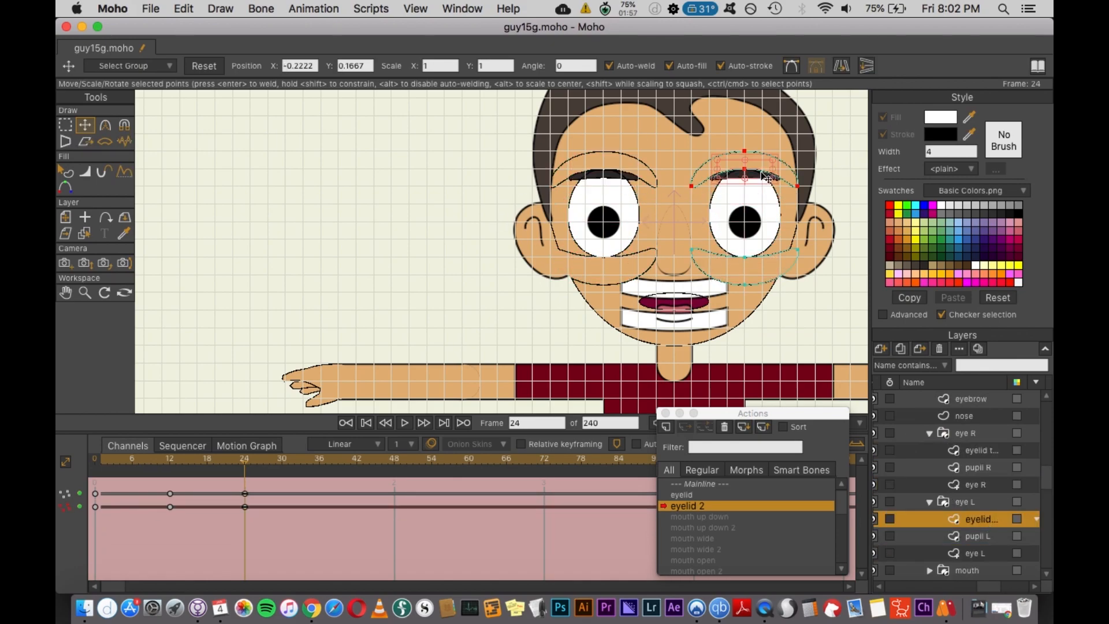
ctrl+alt+click(768, 172)
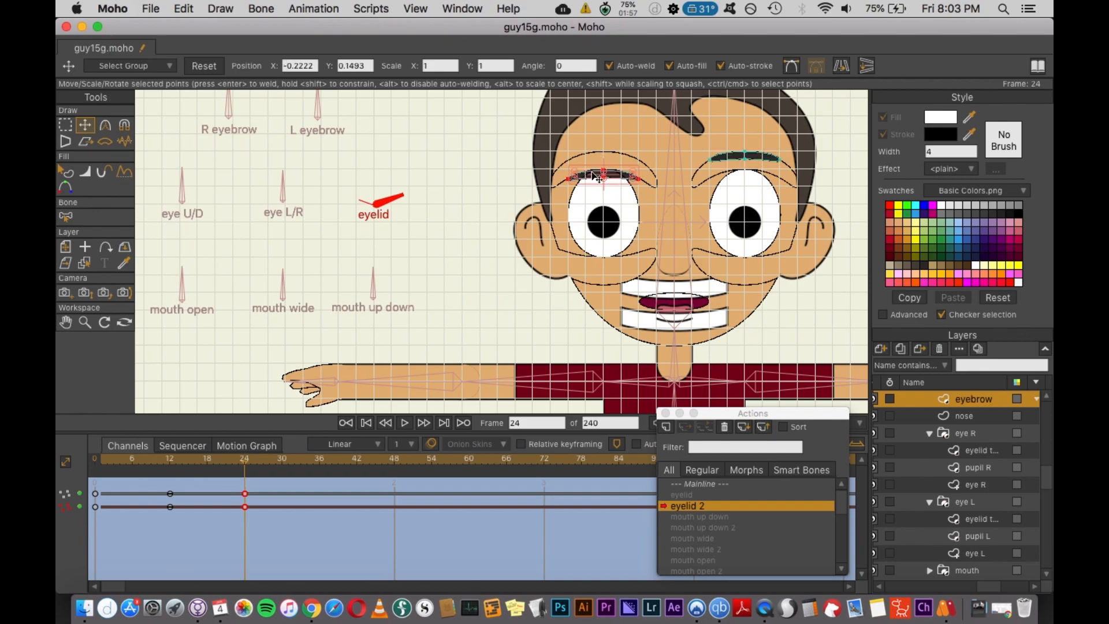
- Return to the Mainline at frame 0 and drag the eyelid bone to test the blink
drag(219, 457, 94, 466)
click(702, 485)
key(z)
drag(381, 179, 382, 193)
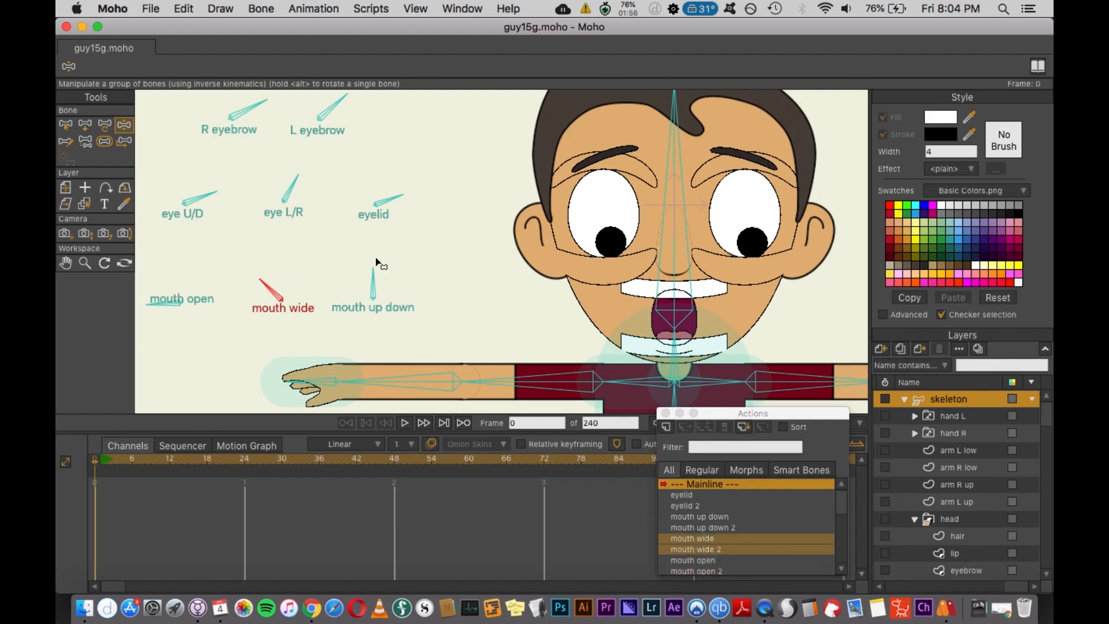
- Inspect the angle constraints of the mouth open, mouth wide and mouth up down bones
key(b)
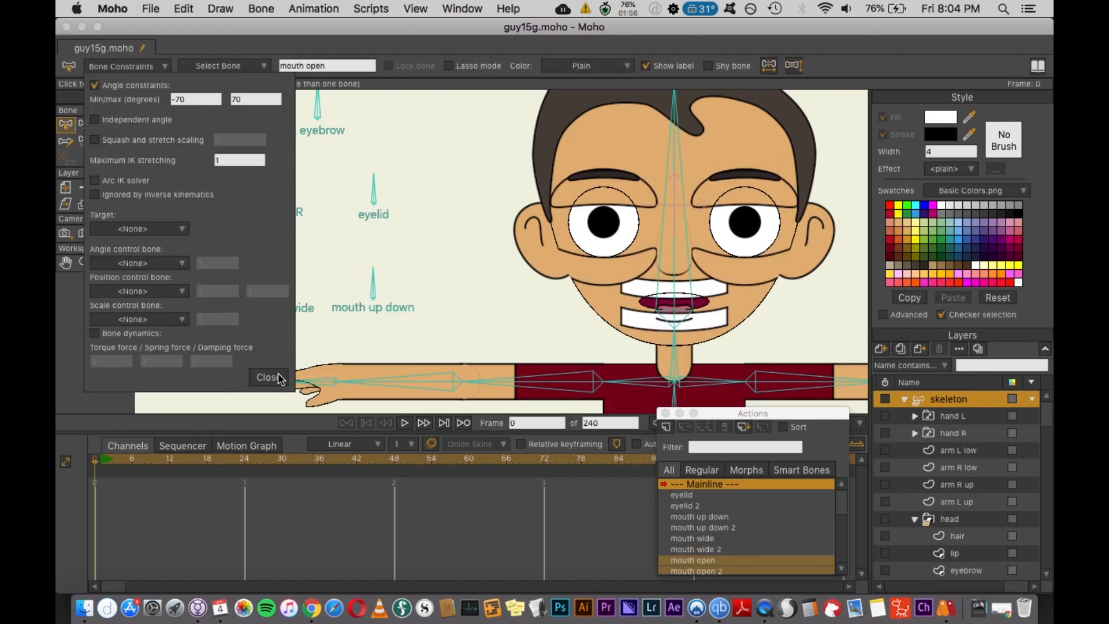
click(124, 124)
drag(182, 281, 172, 283)
click(282, 286)
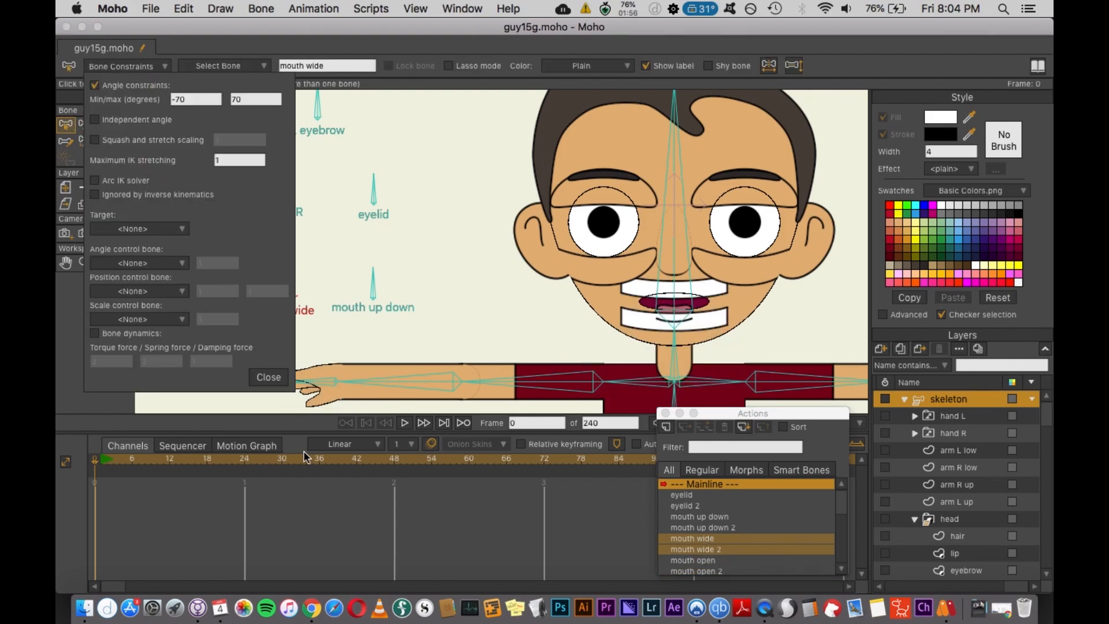
click(373, 281)
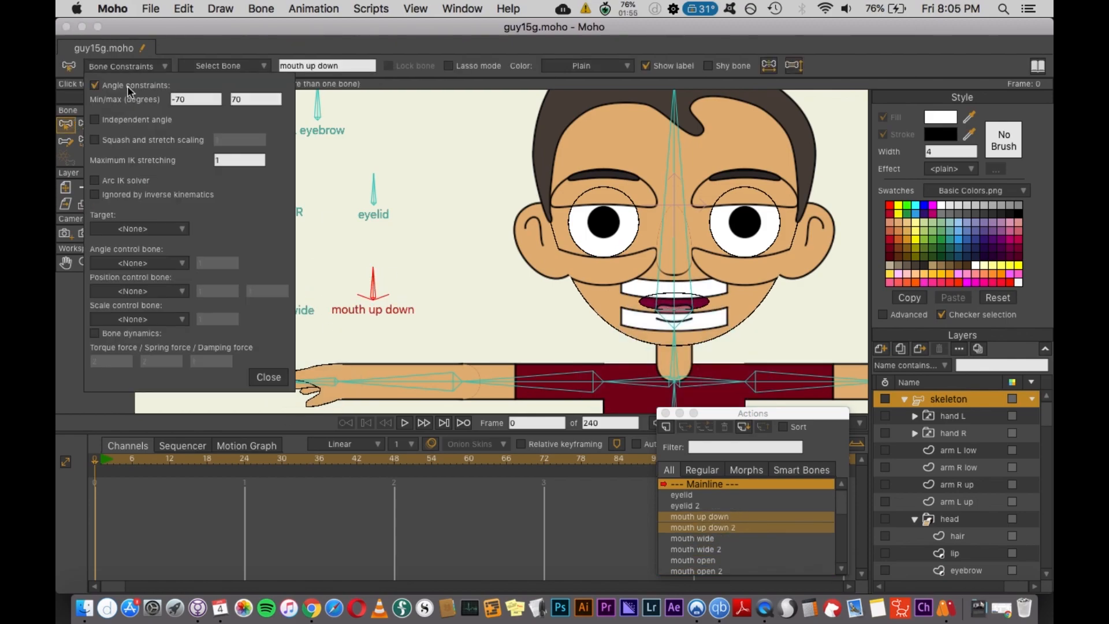
- Drag the head turn and head tilt bones to test the head rig
key(b)
click(416, 176)
scroll(417, 178, right, 7)
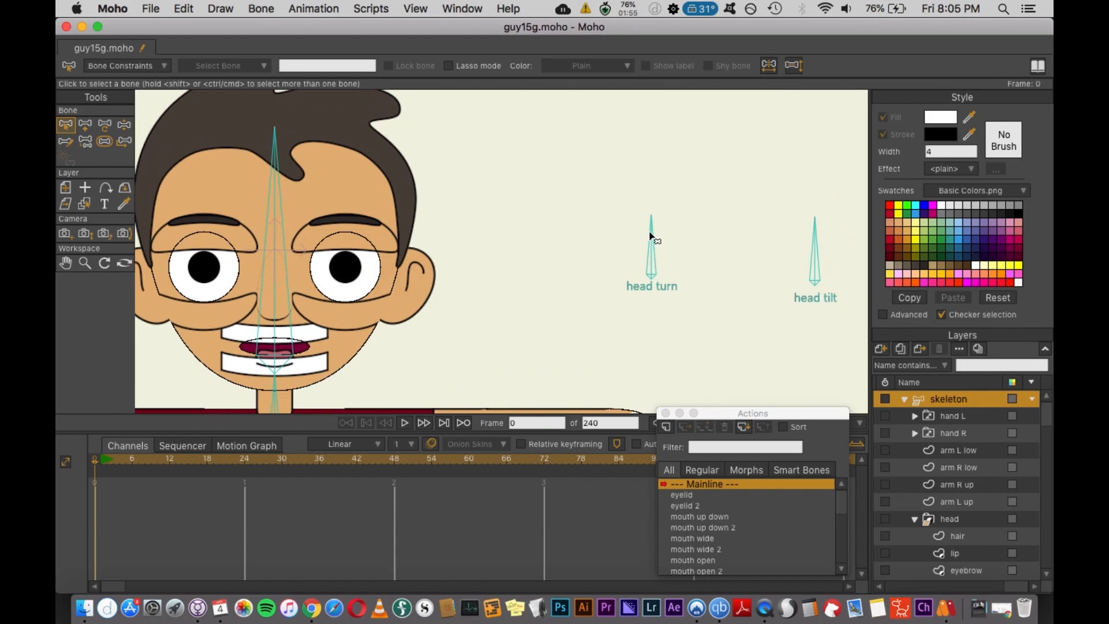
click(651, 232)
key(z)
mouse_move(651, 231)
mouse_down()
mouse_move(698, 237)
mouse_move(654, 217)
mouse_up()
mouse_move(815, 223)
mouse_down()
mouse_move(869, 266)
mouse_move(815, 219)
mouse_up()
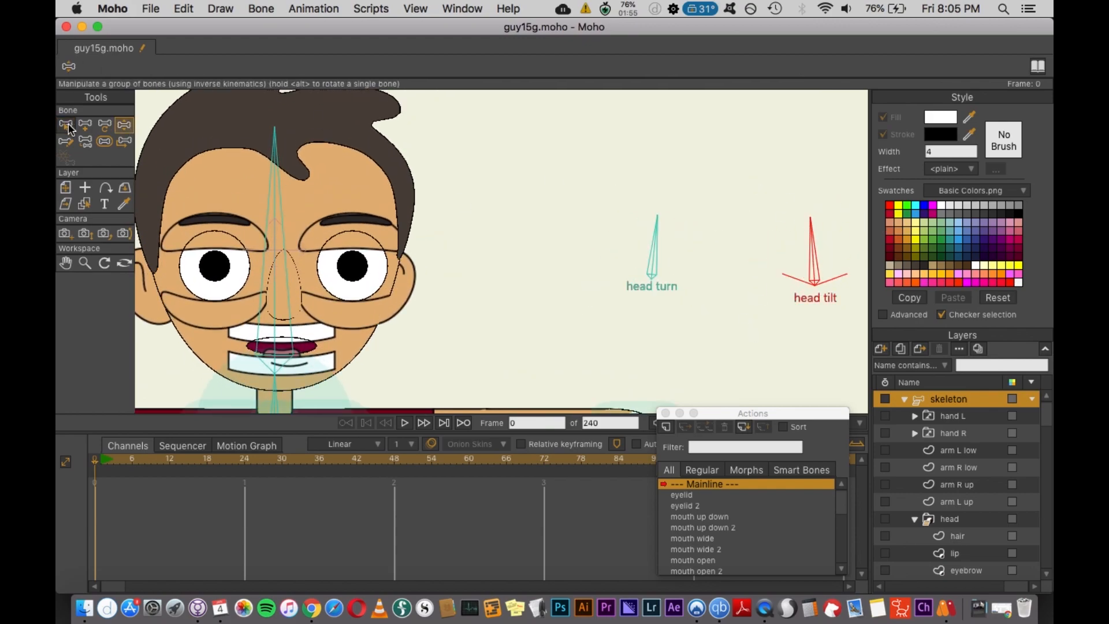
- Save the file
click(68, 123)
scroll(509, 236, down, 5)
key(super+s)
click(764, 613)
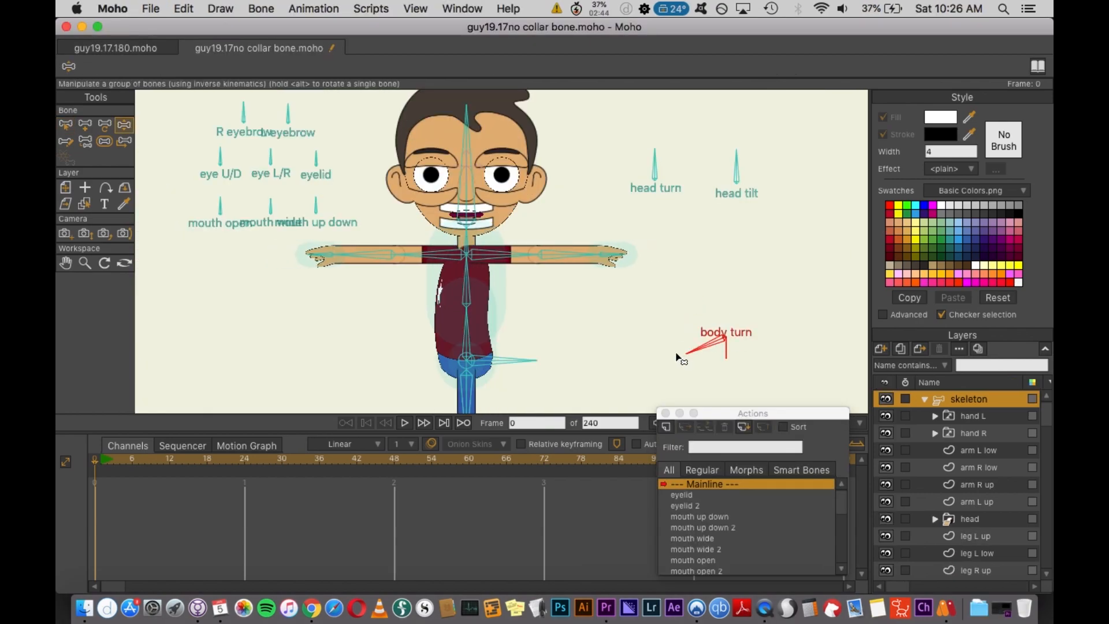
- Edit the body turn action at frame 48, rotating the body turn bone and adjusting body points
drag(411, 342, 370, 337)
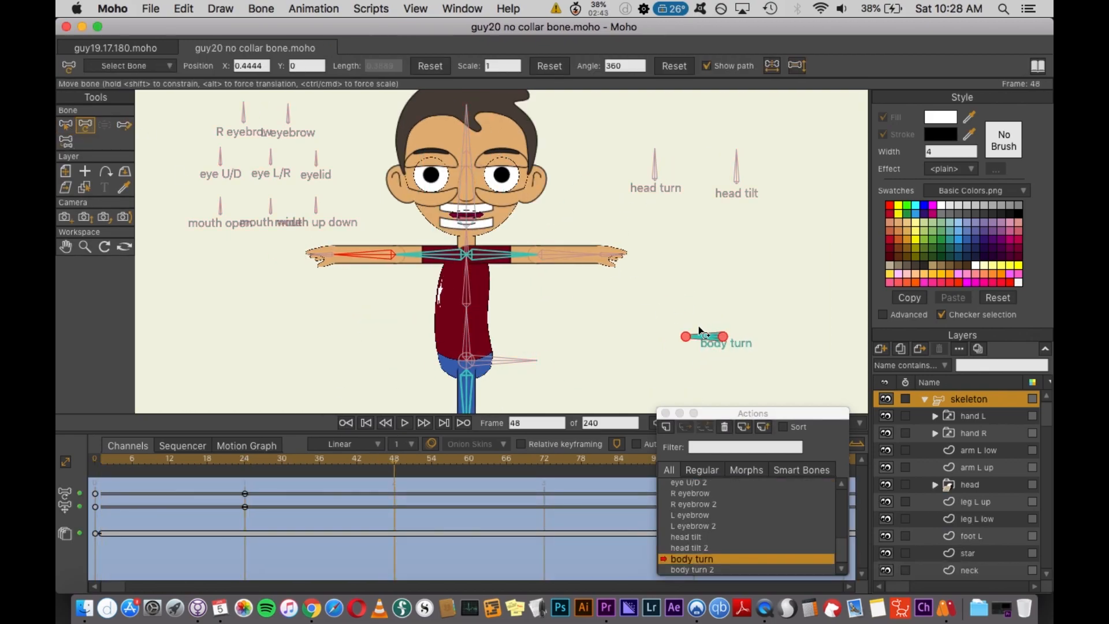
drag(686, 332, 731, 364)
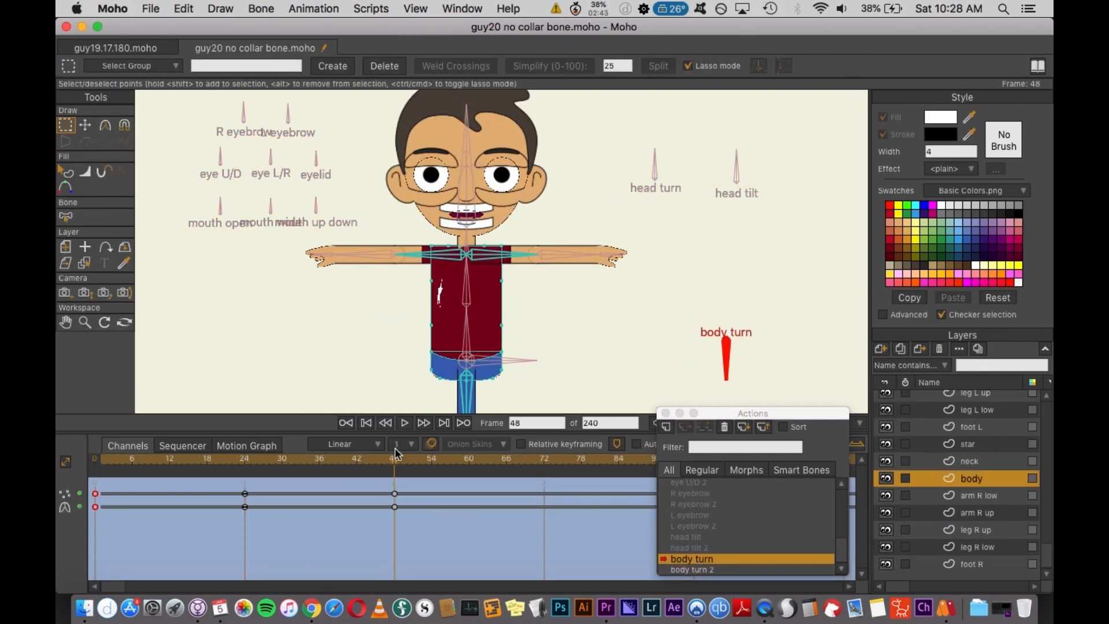
scroll(555, 370, down, 3)
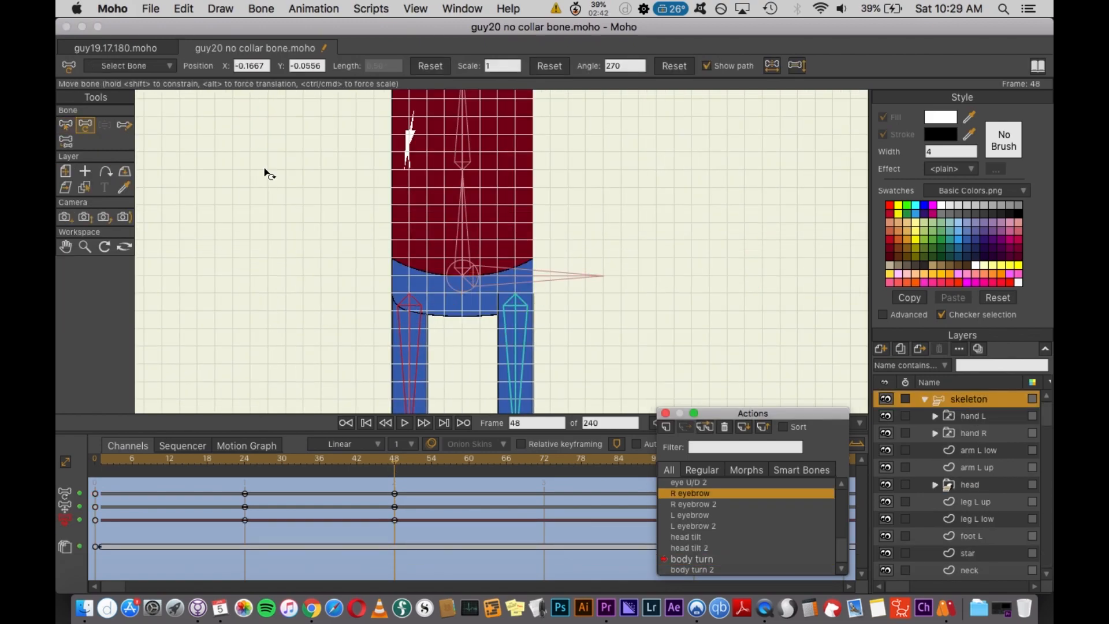
scroll(491, 220, up, 3)
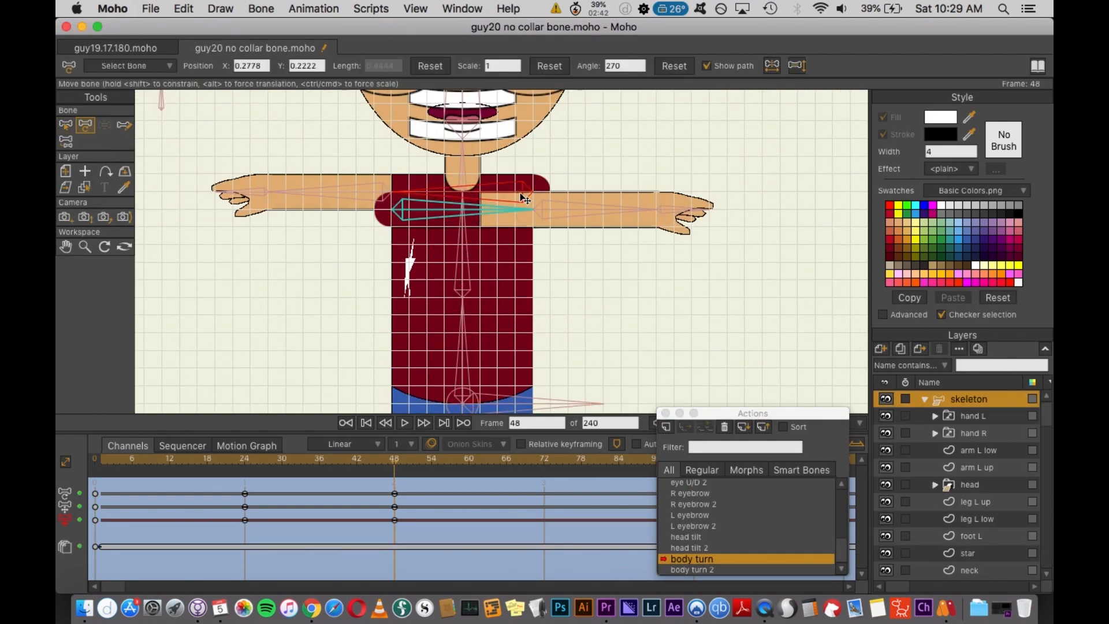
drag(521, 197, 521, 188)
drag(395, 471, 274, 479)
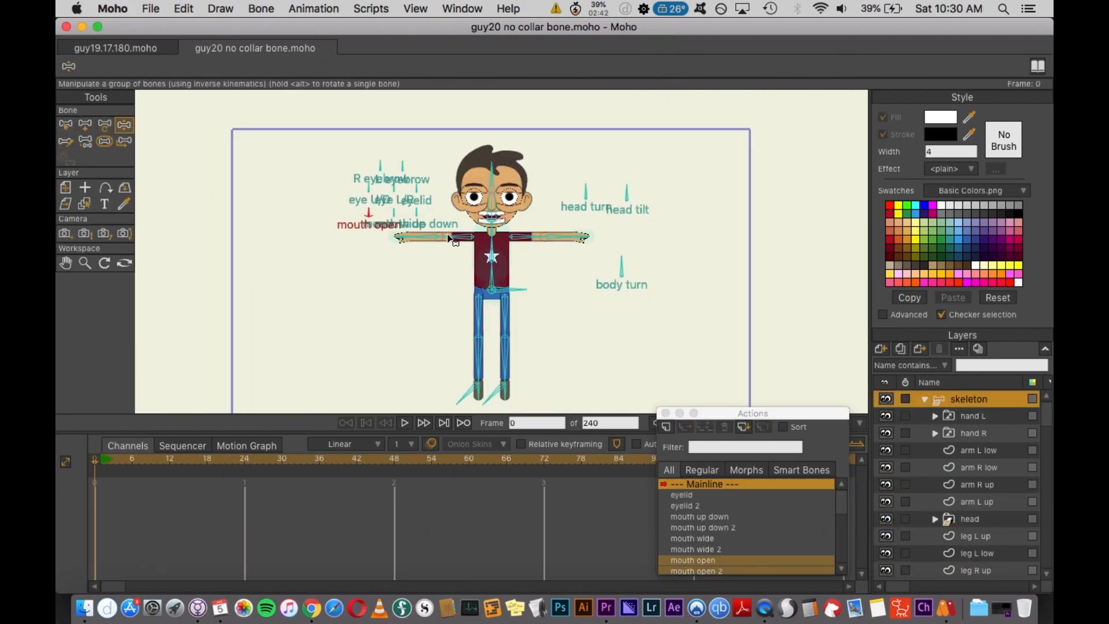
- Drag the body turn bone in the Mainline to test the turning rig, checking the body turn 2 action
drag(621, 261, 622, 298)
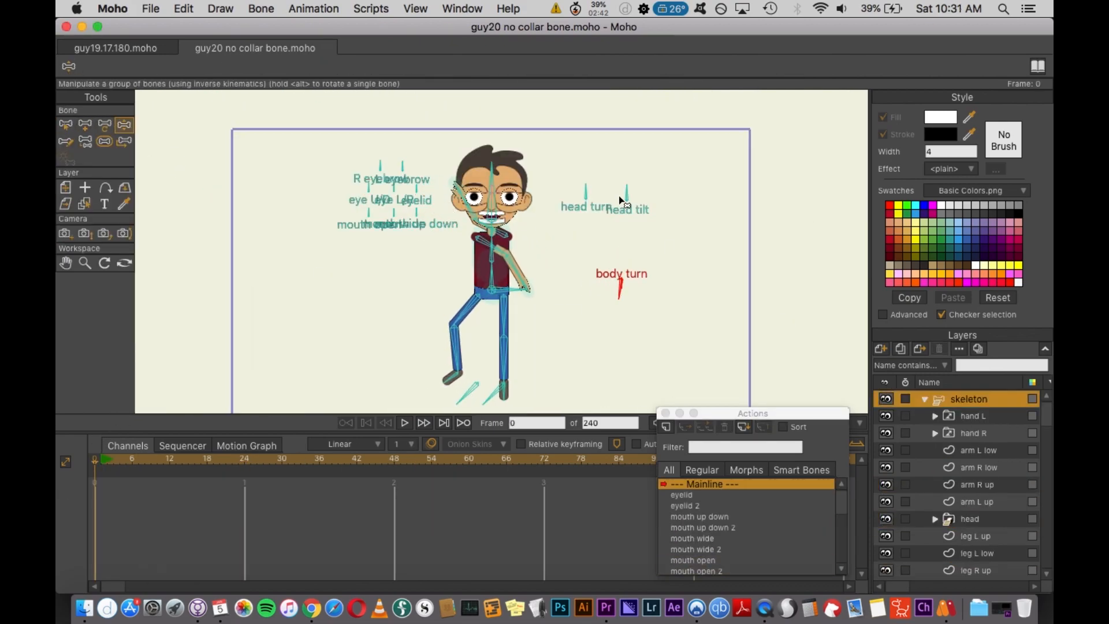
drag(529, 286, 525, 281)
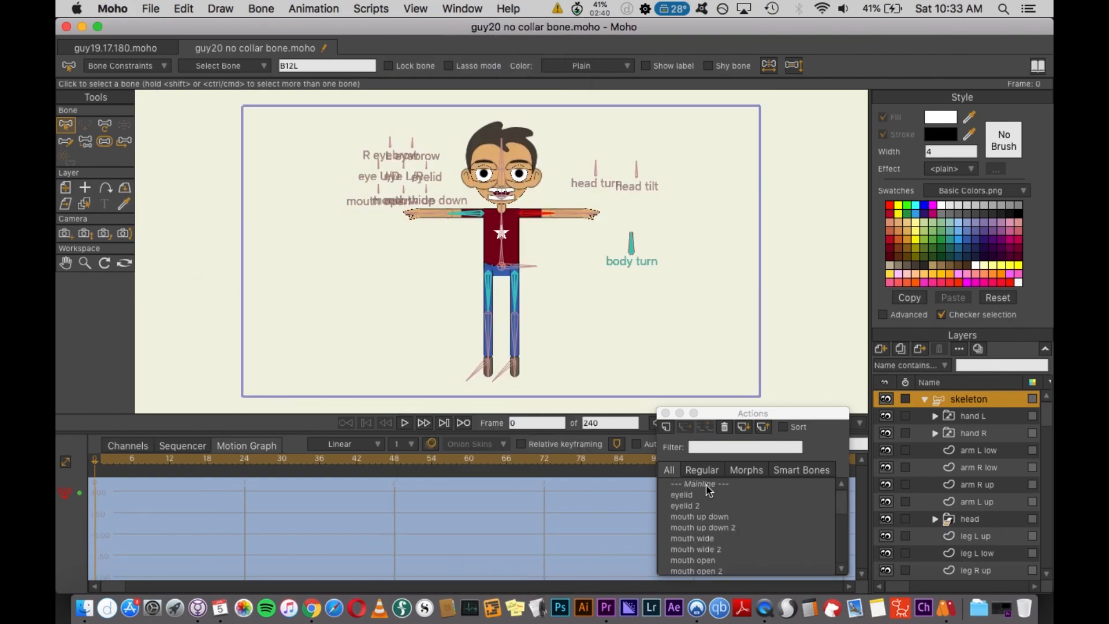
double_click(709, 485)
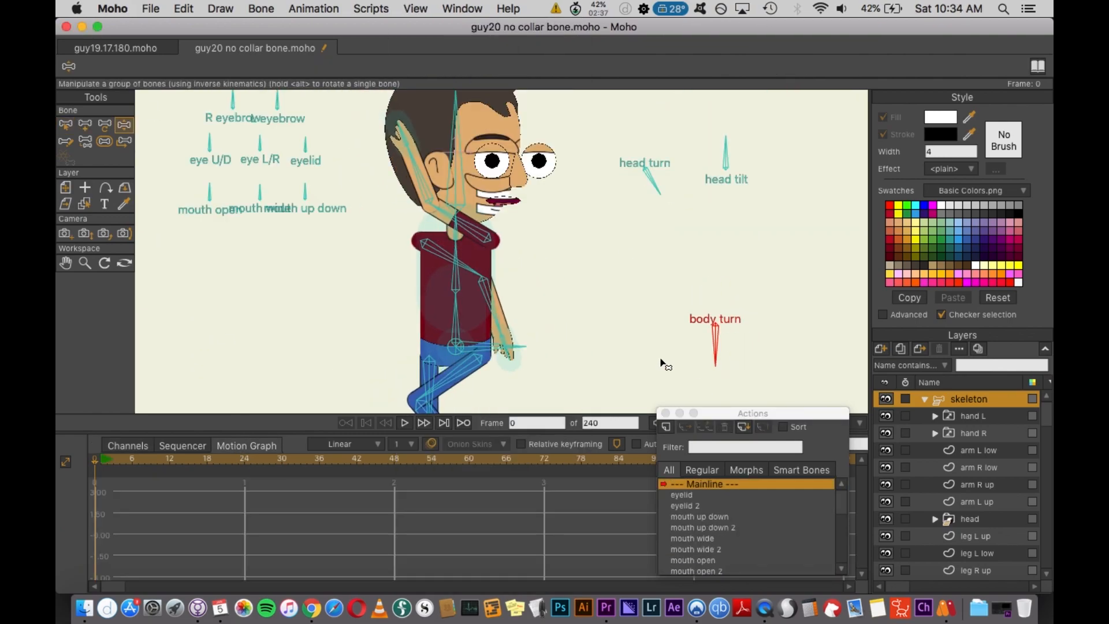
scroll(611, 358, down, 3)
drag(741, 308, 702, 235)
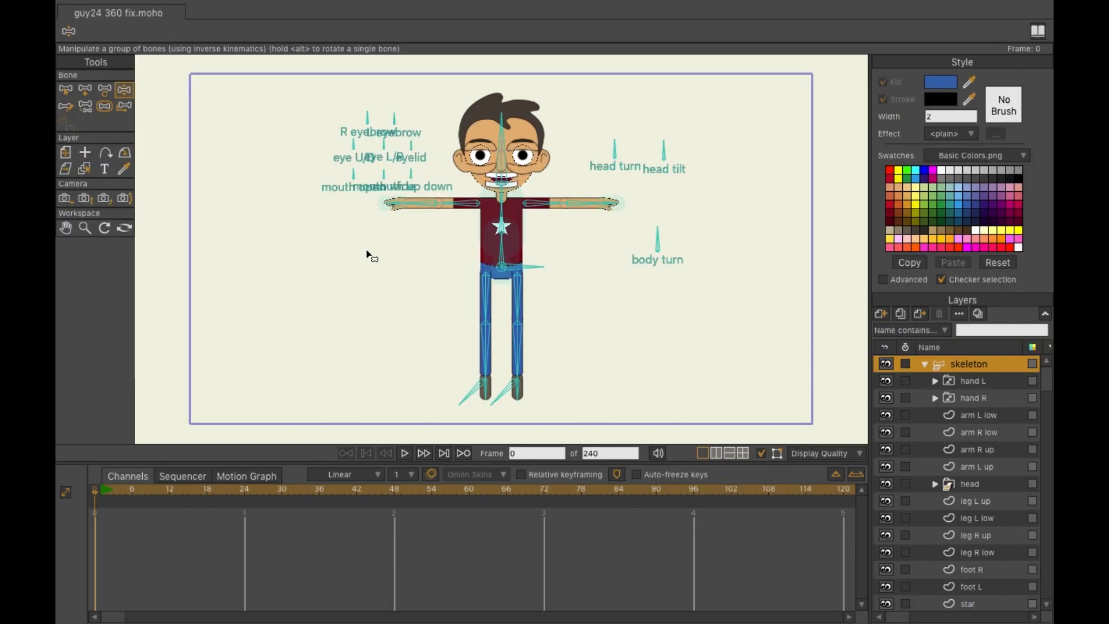
click(649, 238)
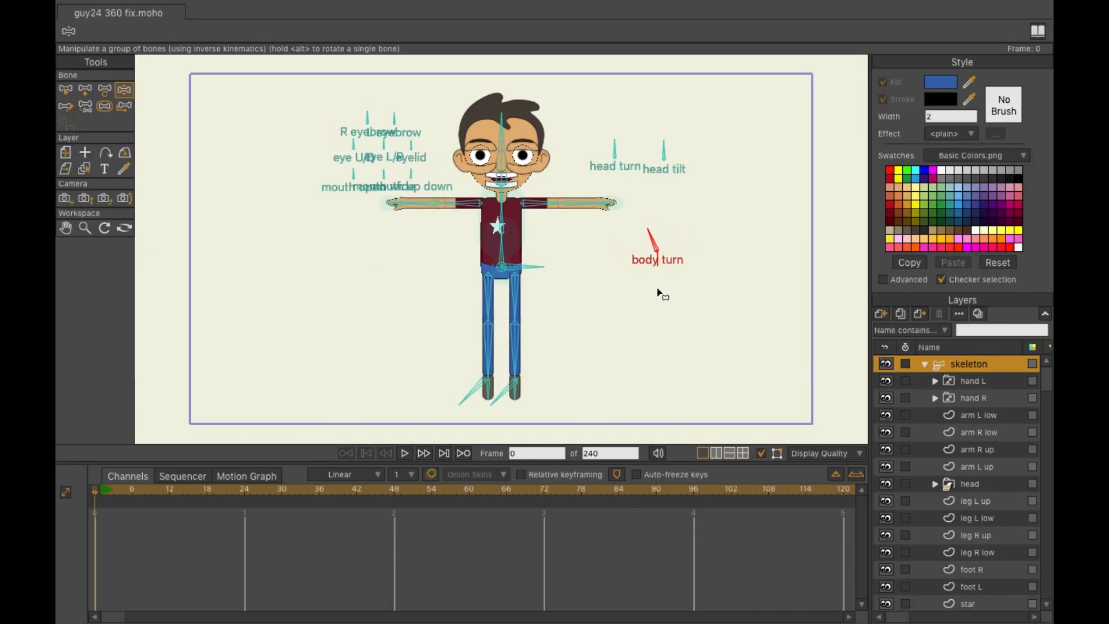
- Test the body turn bone again in the fixed file
scroll(760, 265, up, 2)
click(446, 335)
drag(727, 209, 704, 273)
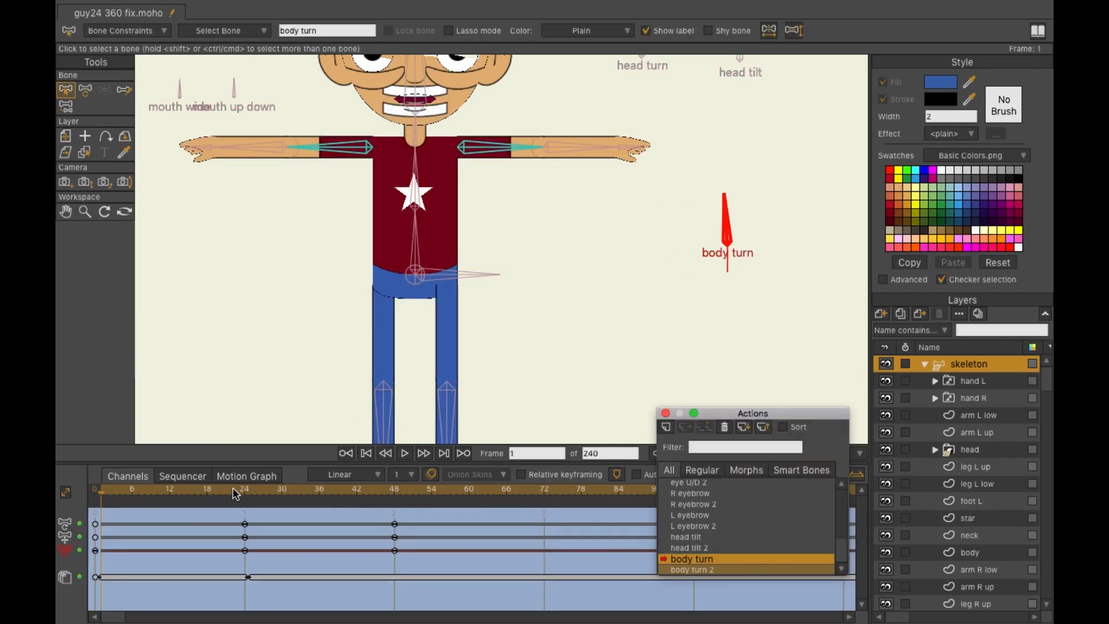
- Show all bones
mouse_move(416, 7)
click(261, 8)
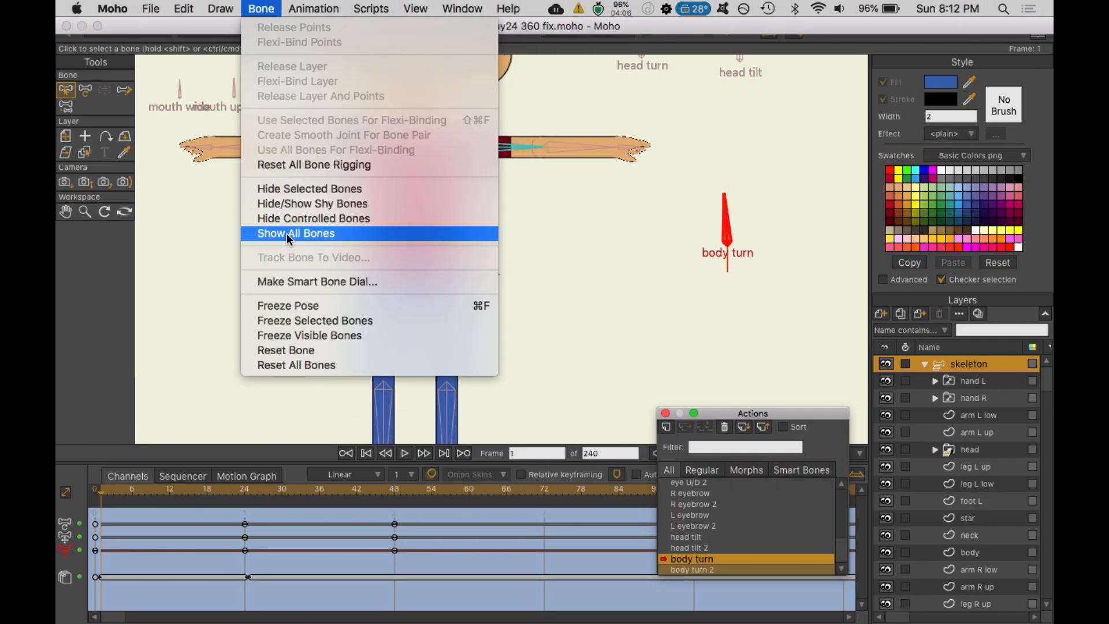
click(286, 237)
- Step through the body turn action's keyframes and inspect its bones
click(316, 491)
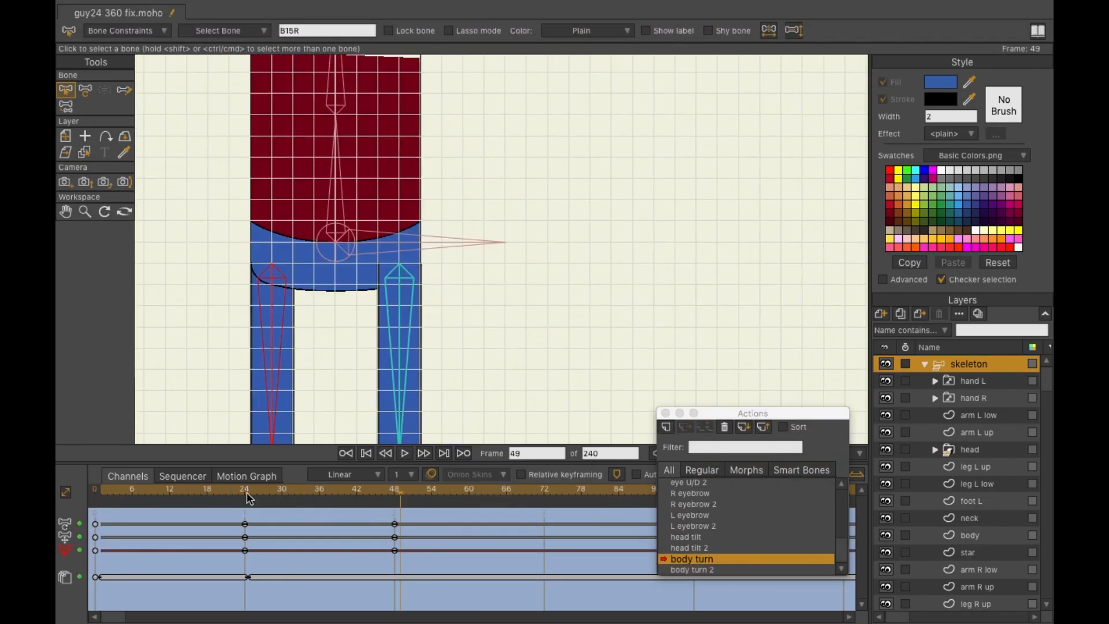
click(246, 492)
click(395, 491)
click(85, 90)
mouse_move(272, 279)
mouse_down()
mouse_move(399, 279)
mouse_move(272, 278)
mouse_up()
click(65, 90)
click(84, 90)
drag(229, 487, 99, 487)
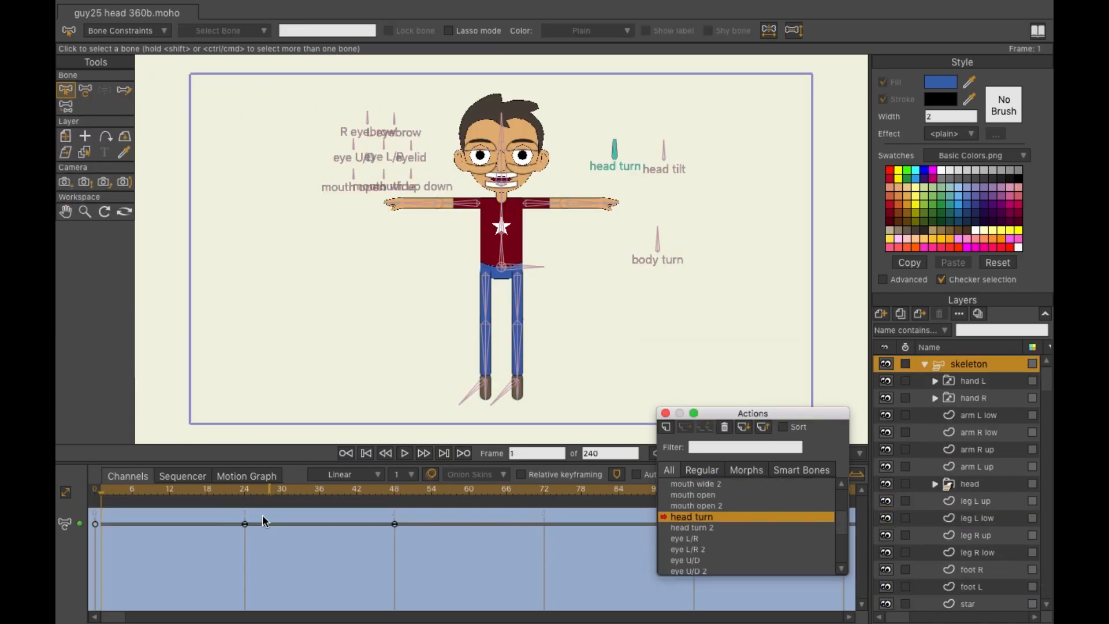
- Select the hair layer in the head turn action and scrub through the turn
click(976, 518)
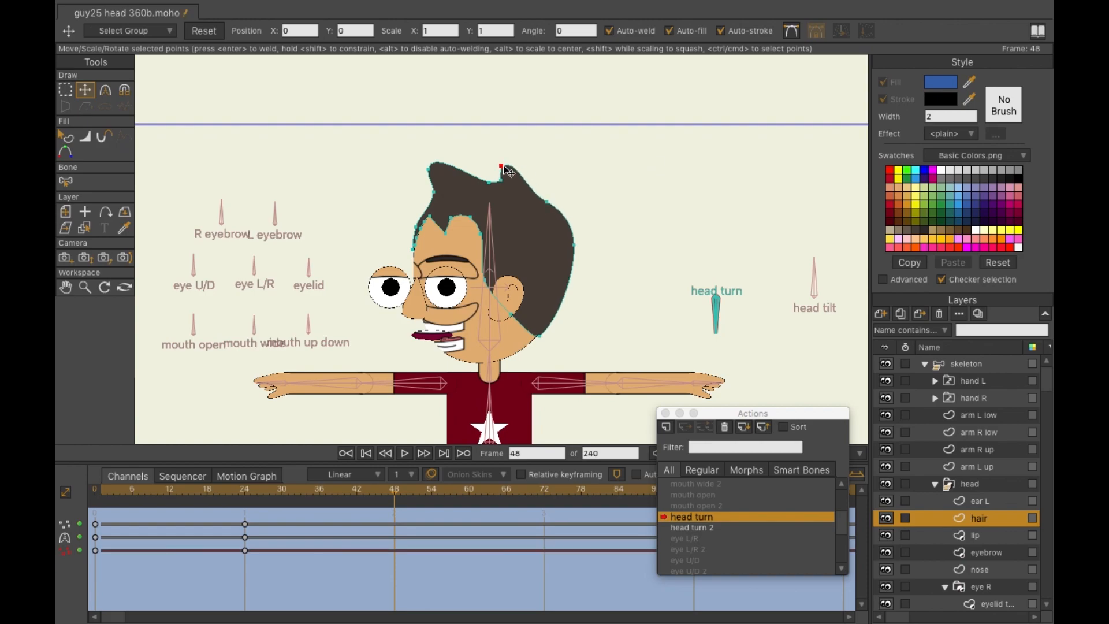
click(102, 490)
drag(103, 490, 276, 490)
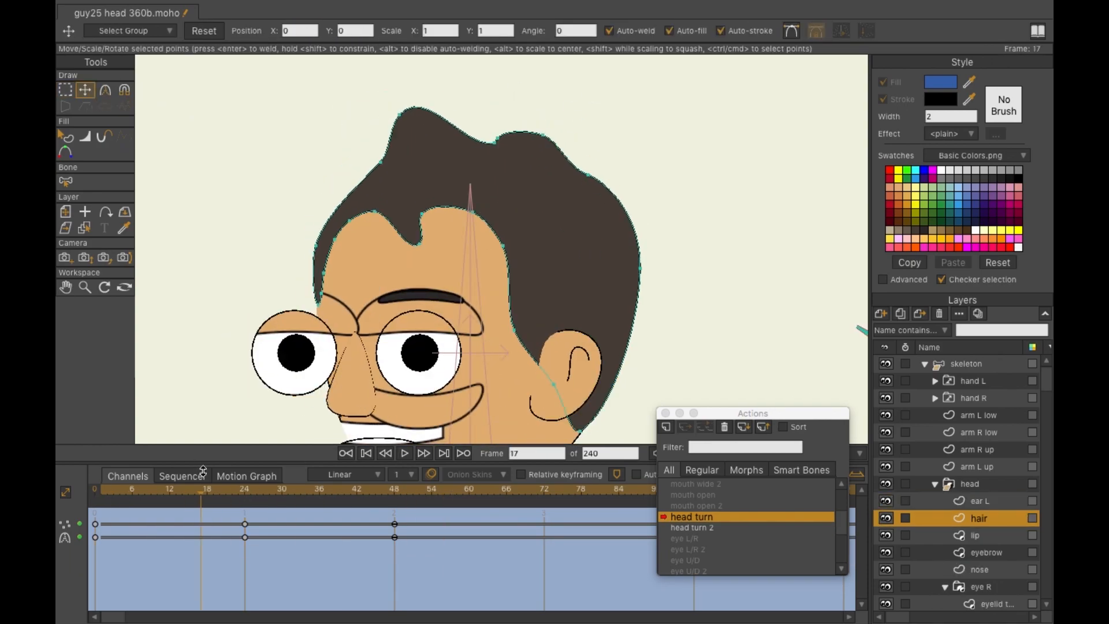
- Reshape the hair outline at frames 48, 36 and 30 of the head turn action
click(385, 489)
click(244, 489)
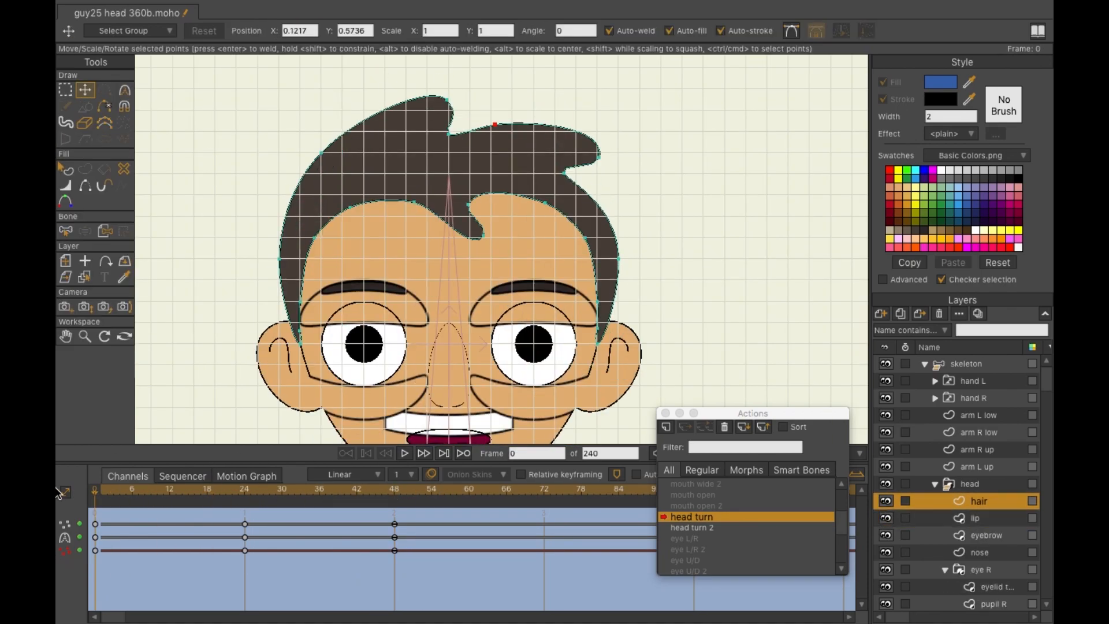
click(394, 489)
key(c)
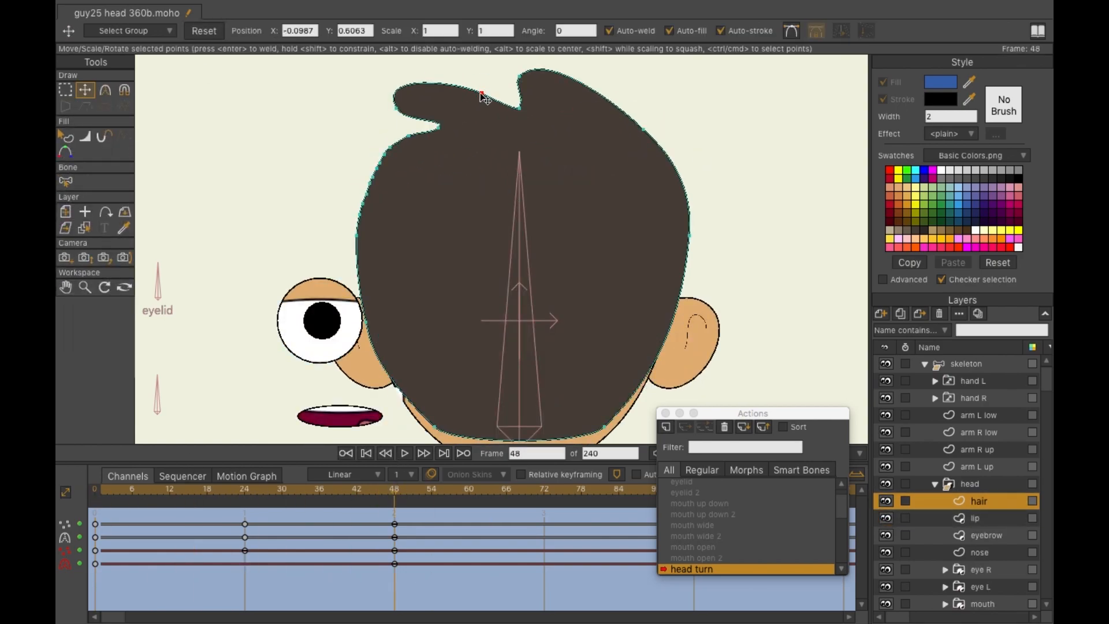
click(372, 177)
scroll(373, 177, up, 3)
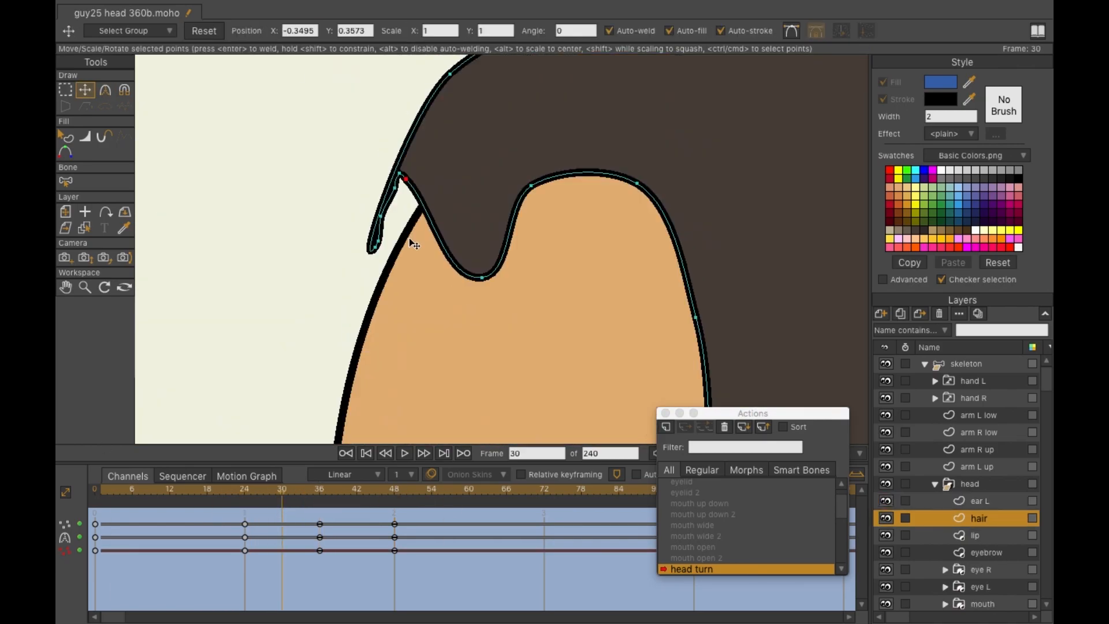
drag(414, 244, 411, 273)
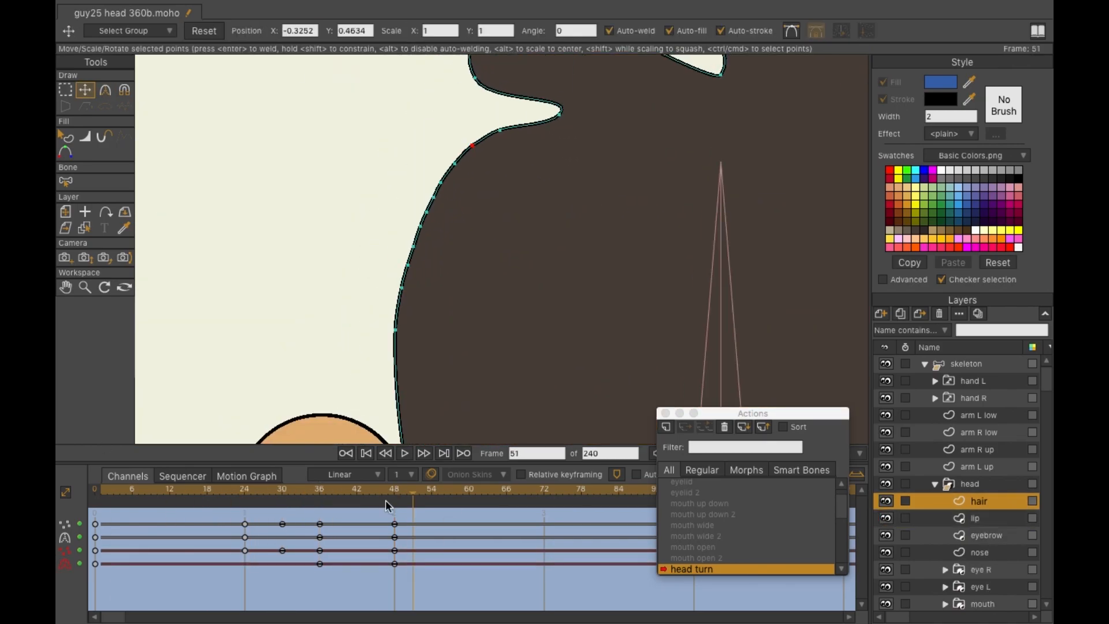
drag(433, 261, 435, 268)
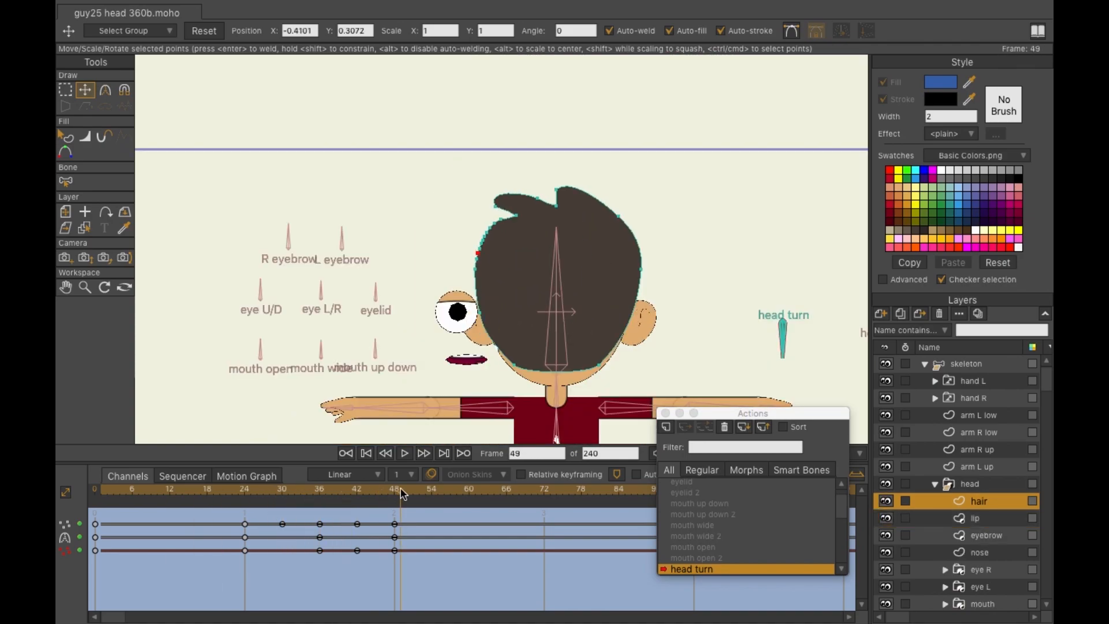
- Preview the render and test the body turn bone in the Mainline
key(super+r)
key(super+w)
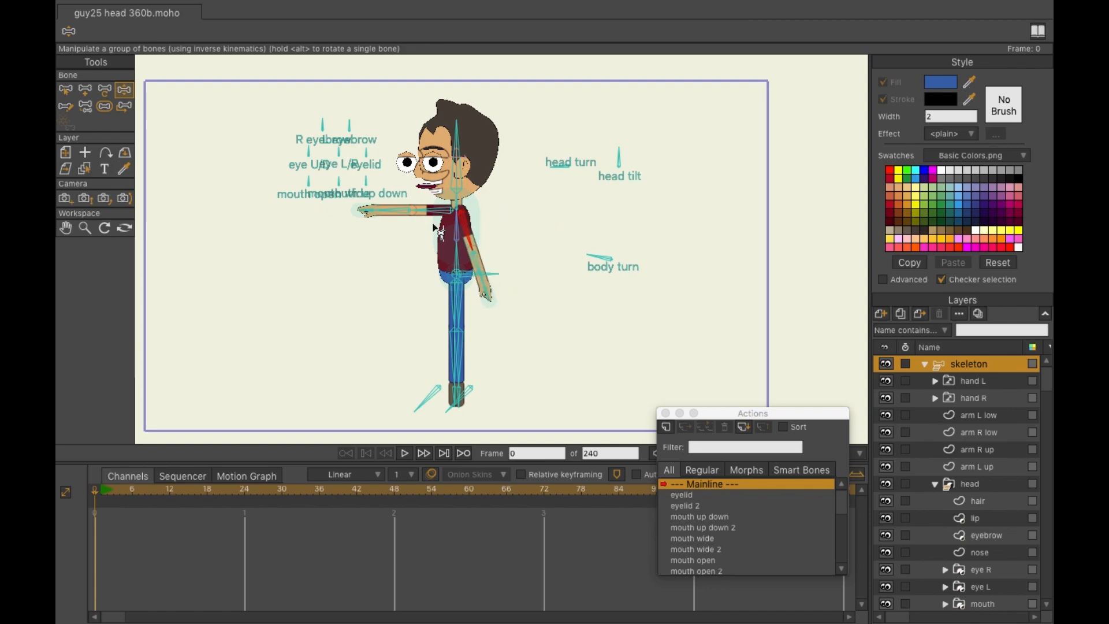
drag(589, 265, 617, 297)
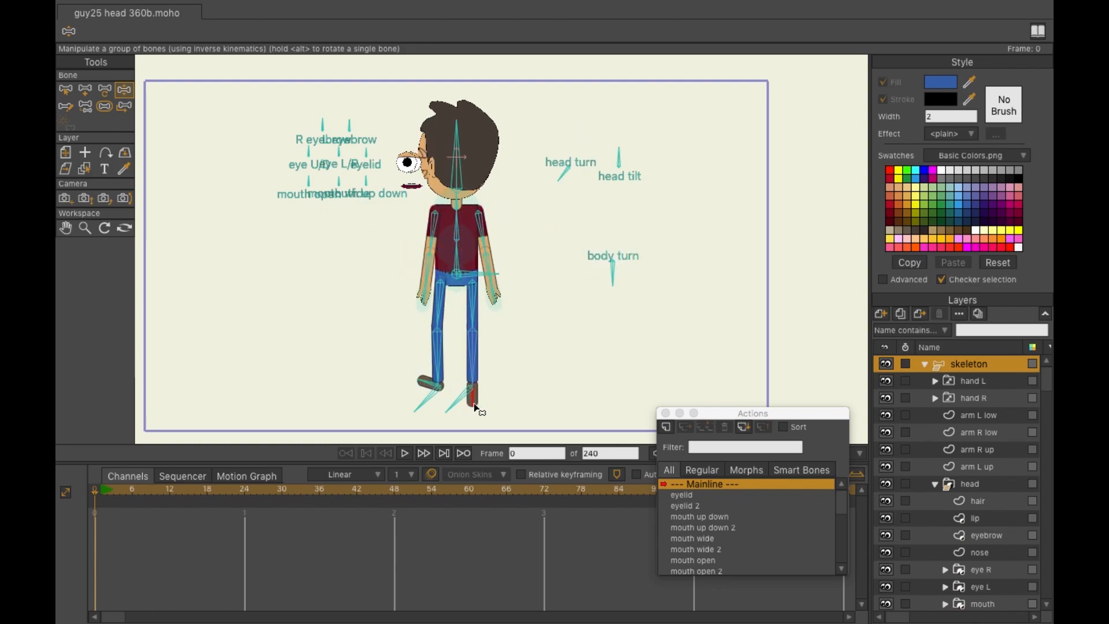
key(super+r)
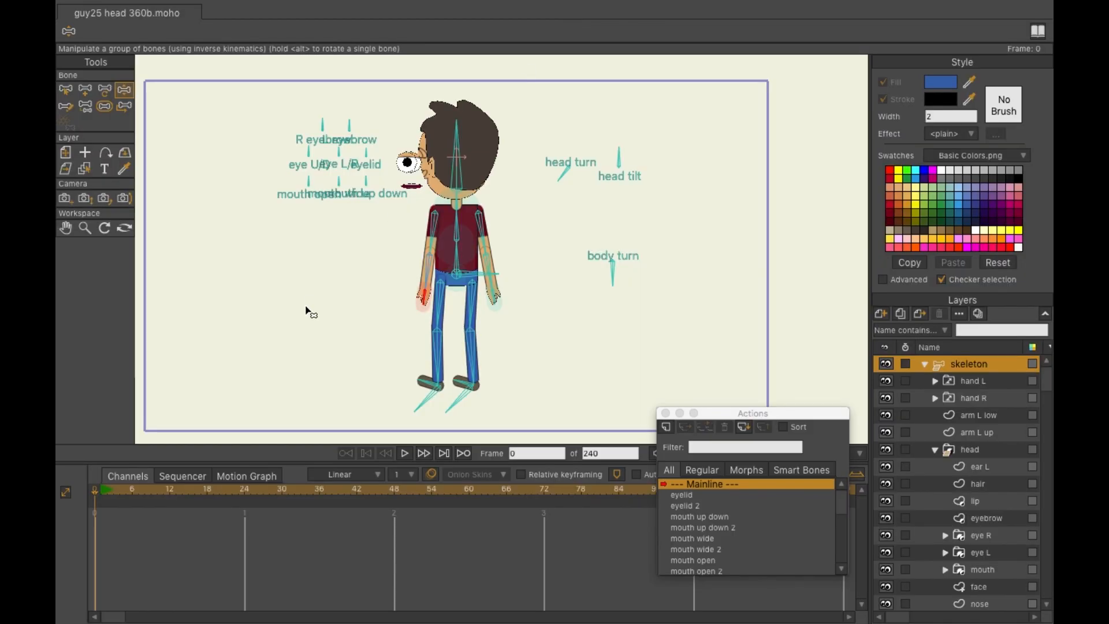
- Open the head turn 2 action and adjust the head turn bone and hair keys at frame 48
drag(571, 152, 586, 164)
double_click(695, 513)
click(87, 91)
drag(587, 166, 570, 183)
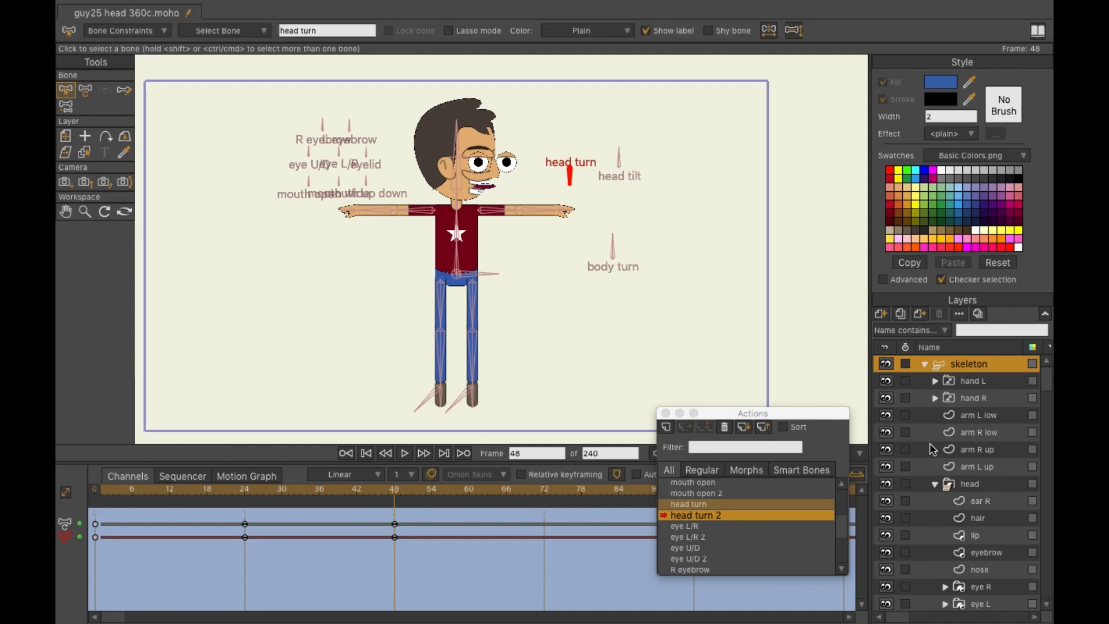
drag(104, 515, 91, 563)
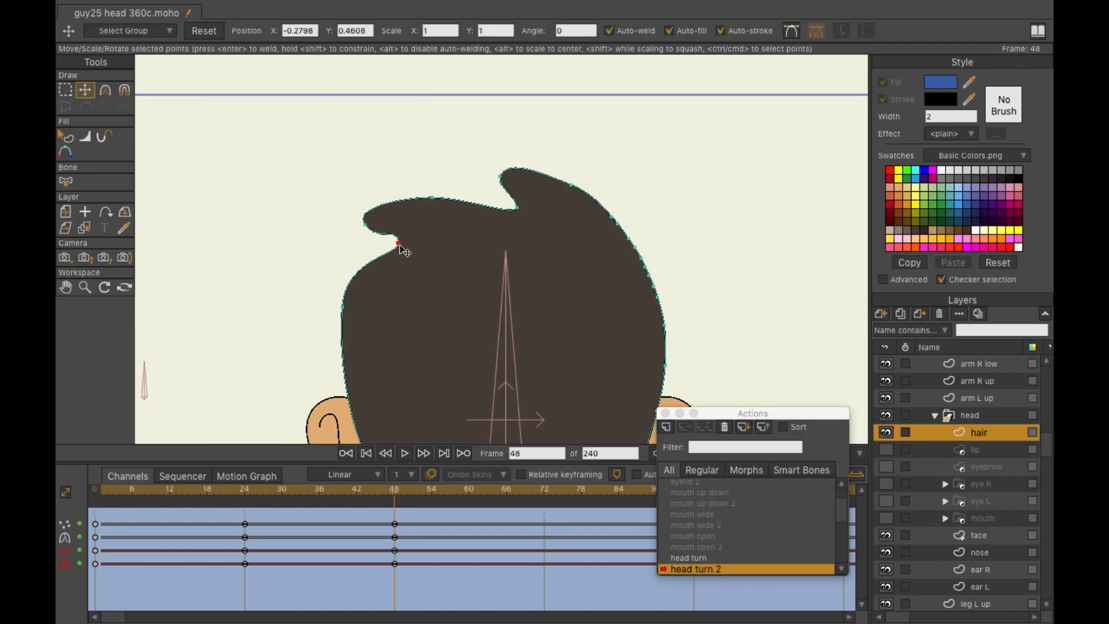
key(c)
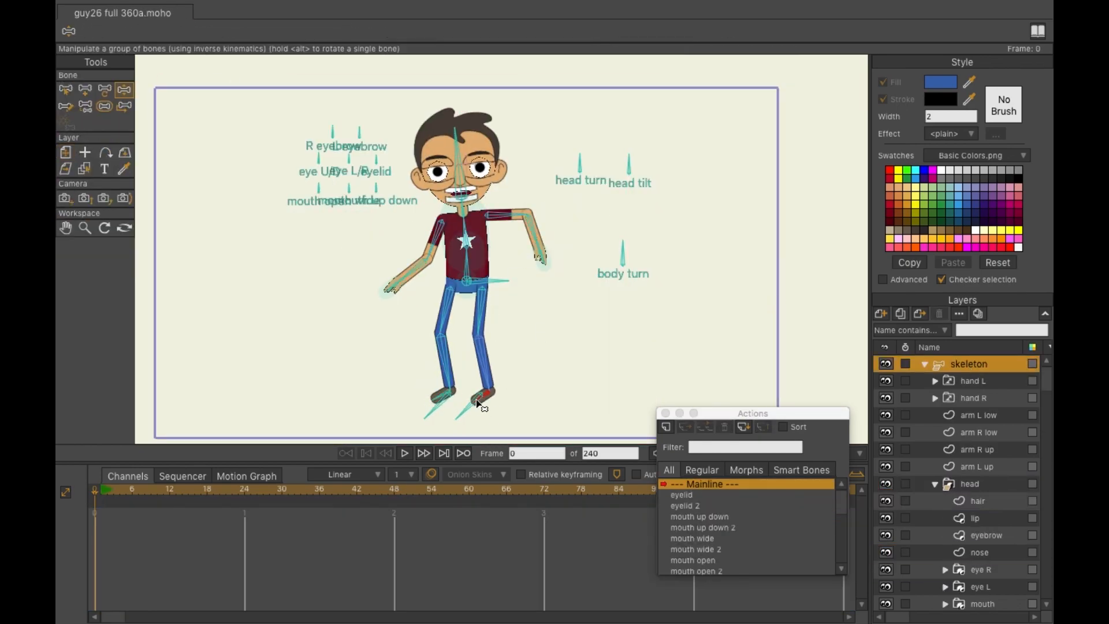
- Test the head turn and body turn bones together in the Mainline
drag(579, 161, 566, 162)
drag(622, 245, 600, 257)
drag(568, 159, 570, 188)
drag(601, 258, 612, 289)
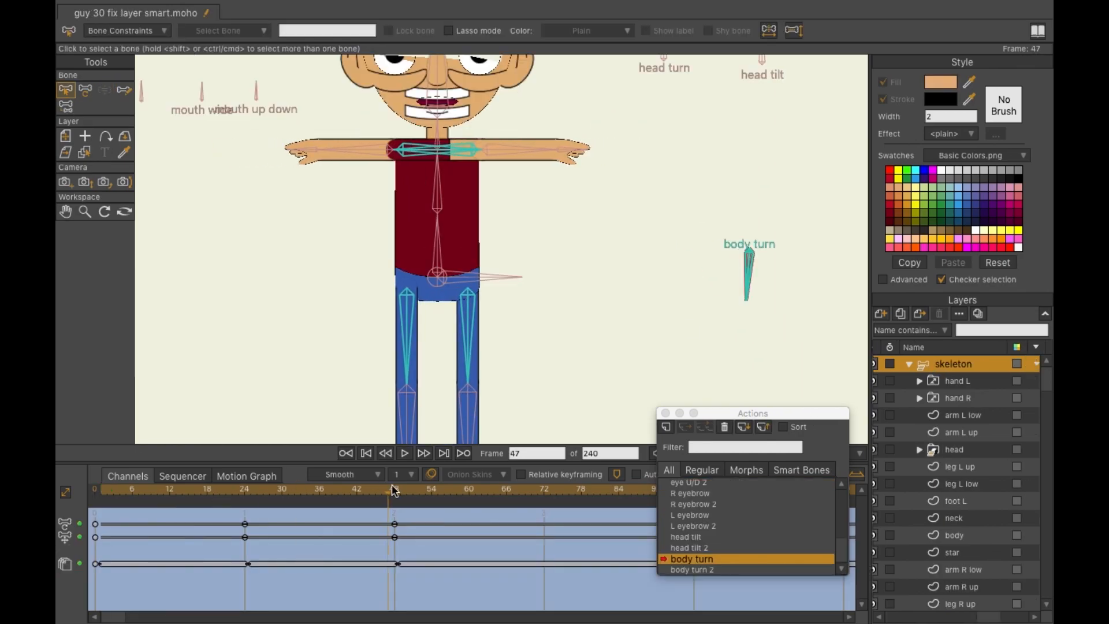
- Adjust the arm and leg layer keyframes in the body turn and body turn 2 actions
drag(973, 398, 985, 511)
click(969, 363)
drag(250, 496, 293, 495)
double_click(711, 570)
mouse_move(103, 500)
mouse_down()
mouse_move(243, 508)
mouse_move(95, 496)
mouse_up()
shift+click(977, 580)
click(952, 364)
click(248, 495)
drag(959, 595, 958, 541)
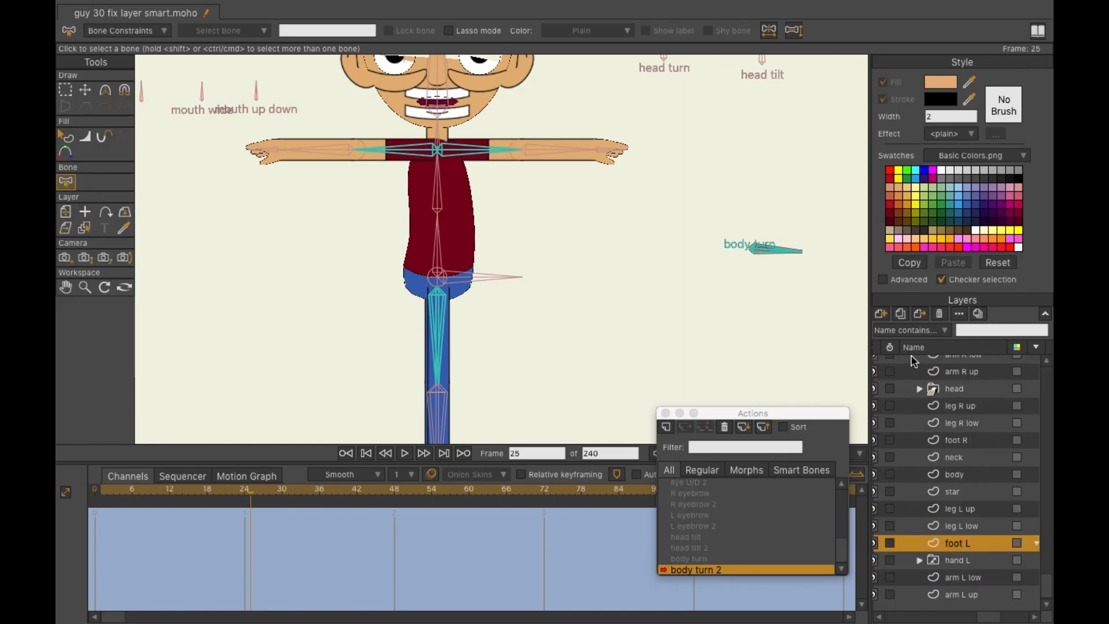
- Return to the Mainline and rotate the body turn bone to test the turn
click(953, 363)
double_click(712, 484)
click(102, 494)
drag(745, 231, 703, 227)
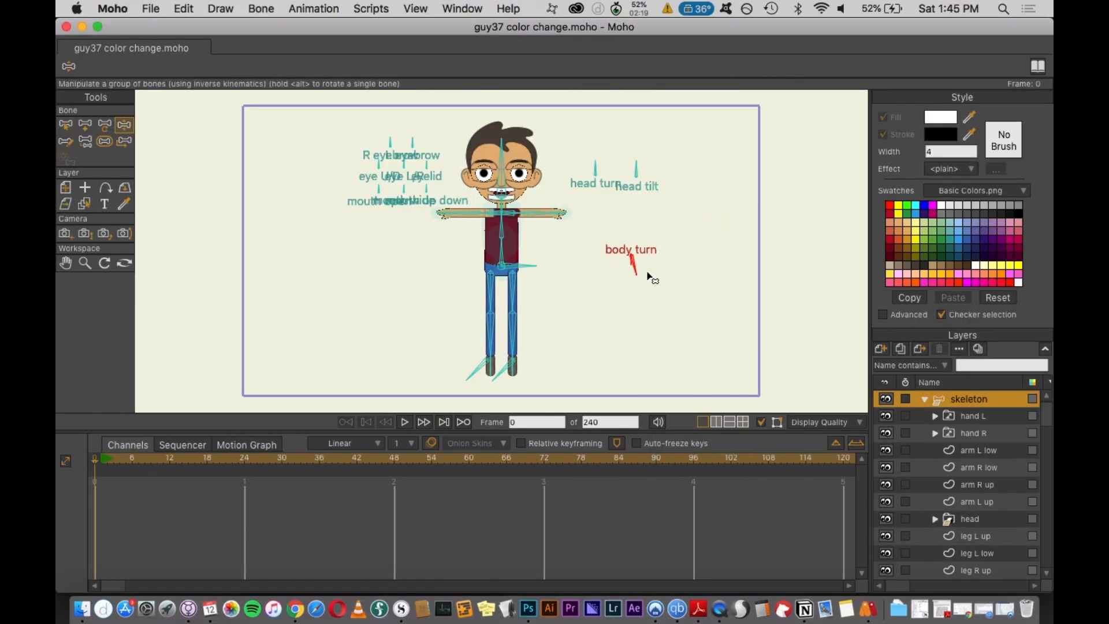
- Open the body turn action and inspect the leg layers at frames 24 and 48
click(66, 124)
double_click(692, 559)
drag(95, 460, 245, 461)
scroll(501, 251, up, 10)
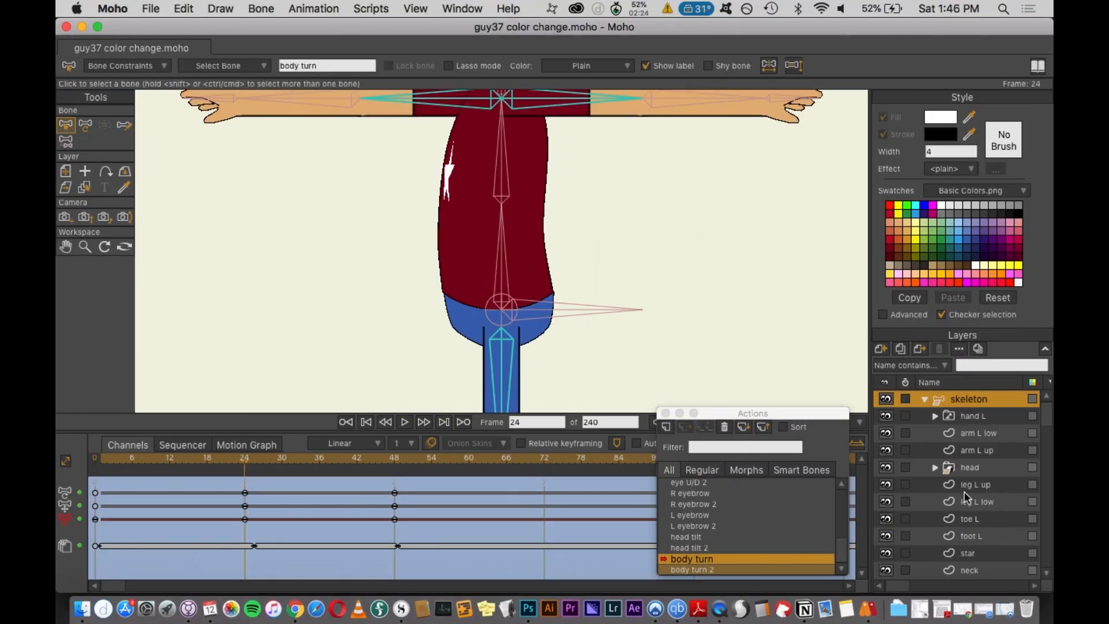
scroll(501, 251, down, 5)
- Recolour the leg and arm shapes at frames 24 and 48 of the body turn action with new fill colours
scroll(976, 479, down, 10)
click(976, 460)
click(976, 478)
scroll(501, 250, up, 5)
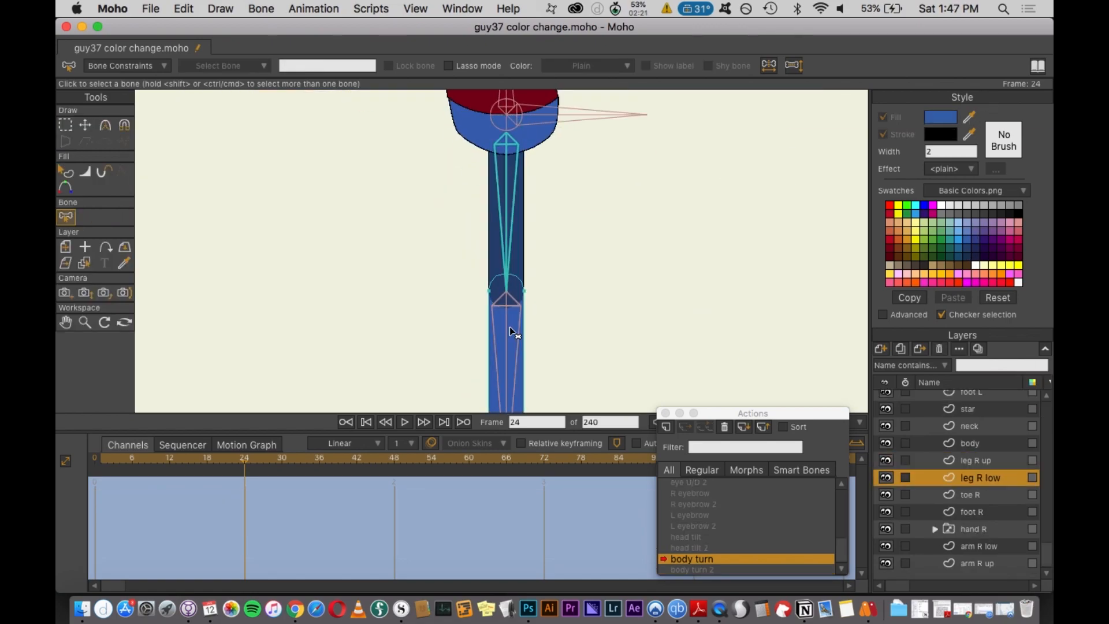
scroll(976, 479, up, 10)
click(969, 399)
drag(245, 461, 395, 463)
scroll(976, 480, down, 10)
click(984, 462)
click(975, 478)
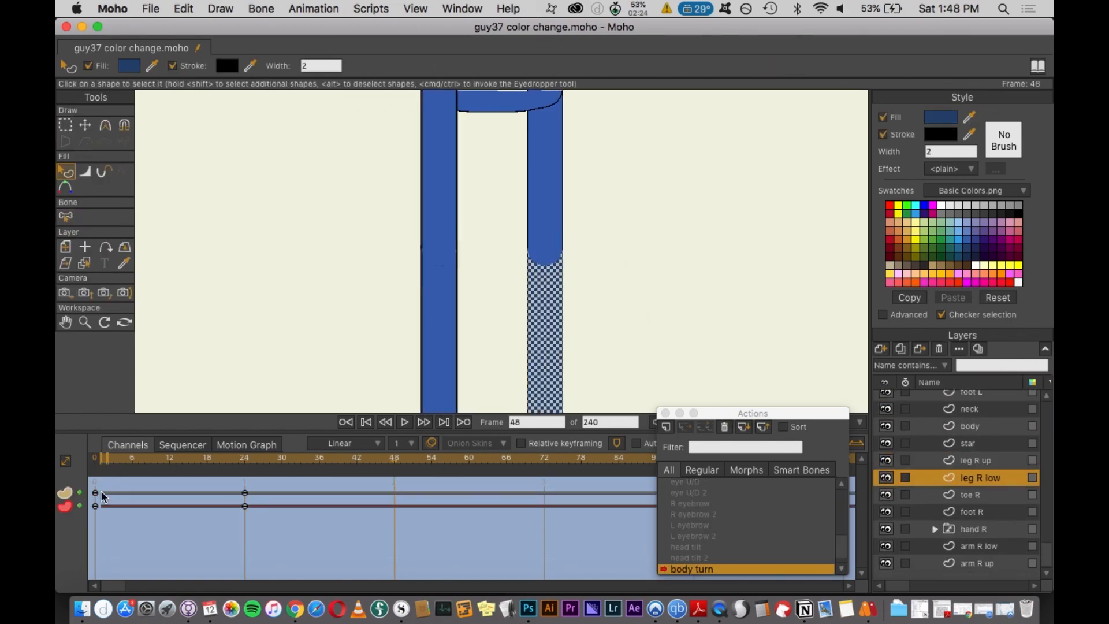
click(970, 495)
click(245, 461)
drag(411, 109, 404, 403)
scroll(976, 520, down, 5)
click(976, 570)
click(424, 205)
click(890, 257)
click(395, 461)
click(245, 461)
click(374, 206)
click(940, 116)
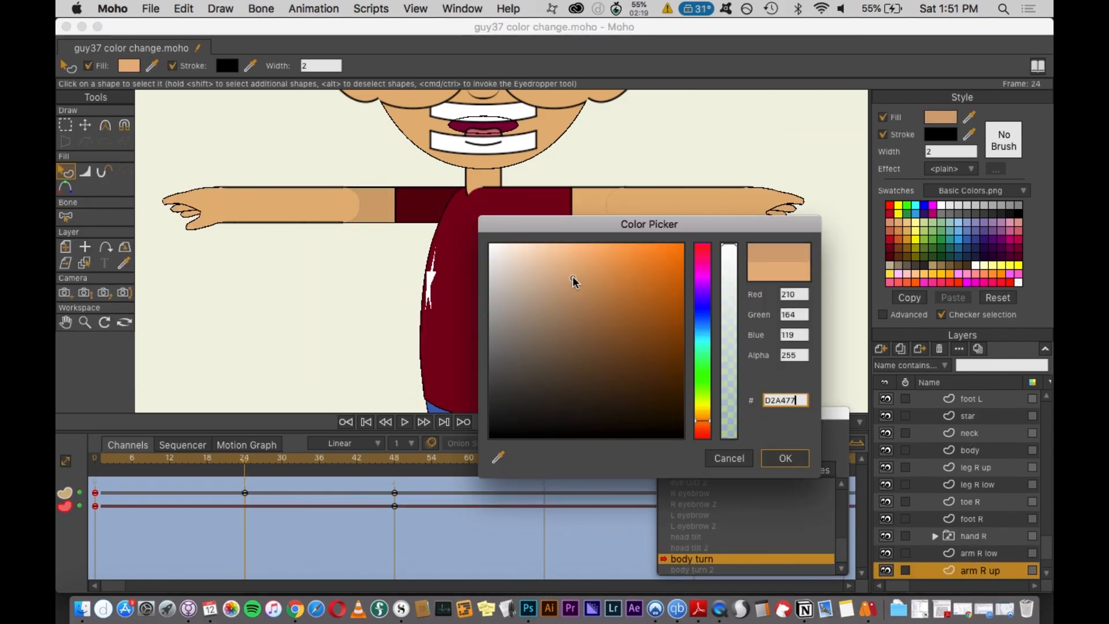
click(784, 458)
- Set the right upper arm's fill to the skin colour in the body turn action
click(978, 551)
click(289, 205)
click(947, 118)
click(784, 458)
- Recolour the left hand switch layers with the skin fill colour
click(980, 433)
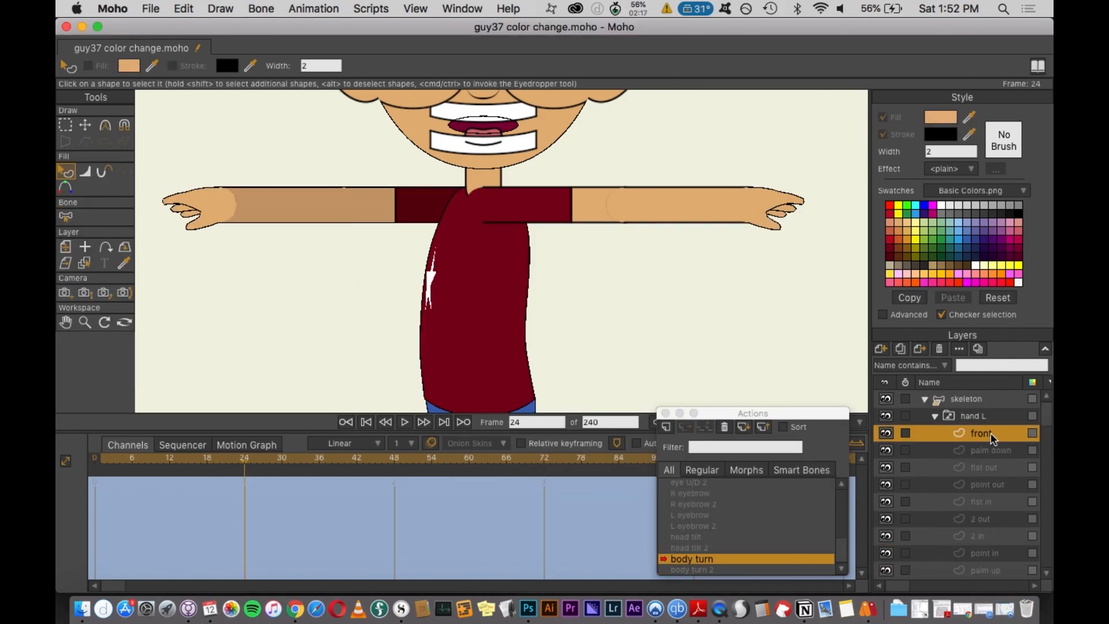
click(981, 512)
click(185, 208)
click(943, 119)
click(990, 529)
scroll(990, 543, down, 5)
click(989, 528)
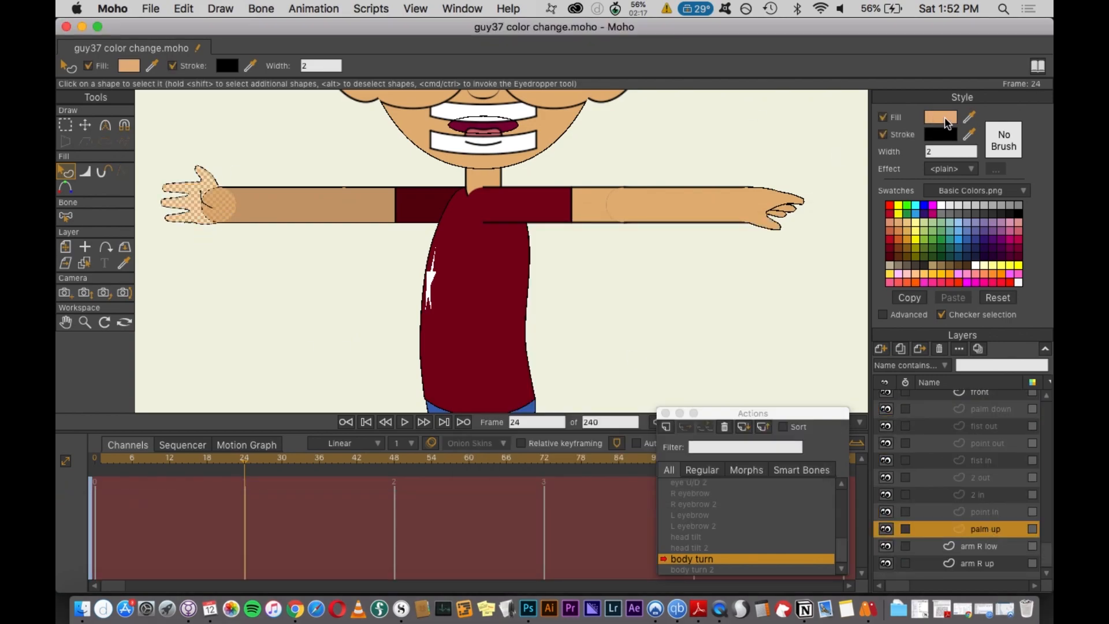
click(943, 118)
- Select the hand layer keys at frame 48 and return to the Mainline
click(395, 461)
click(981, 477)
drag(106, 485, 92, 519)
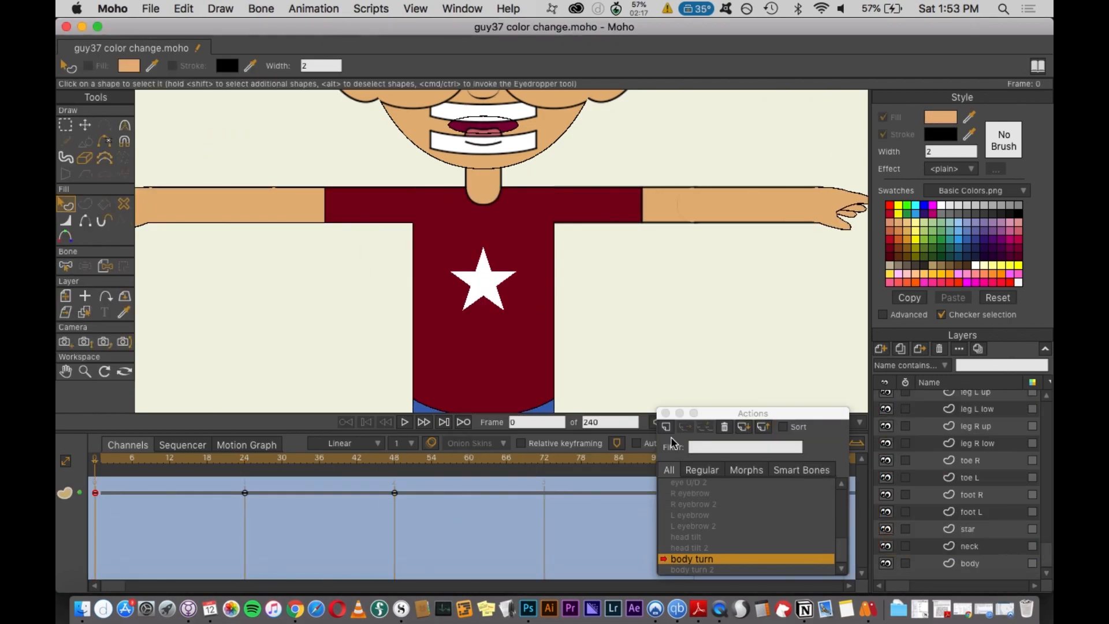
click(976, 399)
click(777, 422)
click(777, 422)
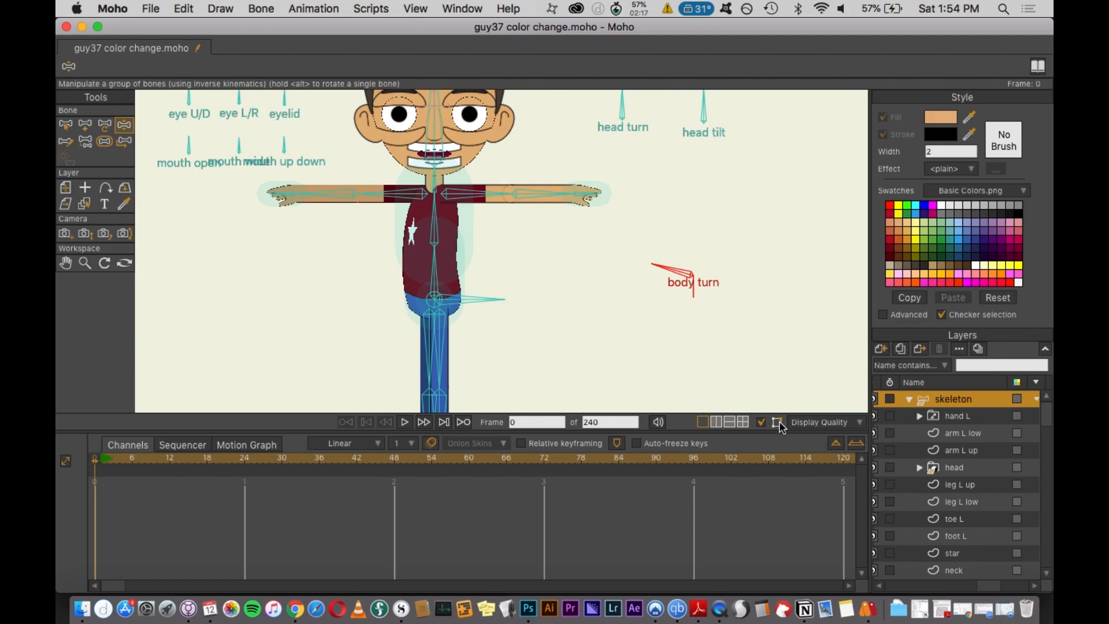
- Open the body turn 2 action and recolour the left arm shapes at frames 24 and 48, pasting the fill
scroll(664, 298, down, 3)
double_click(688, 570)
click(244, 462)
scroll(485, 219, up, 5)
scroll(1002, 495, down, 10)
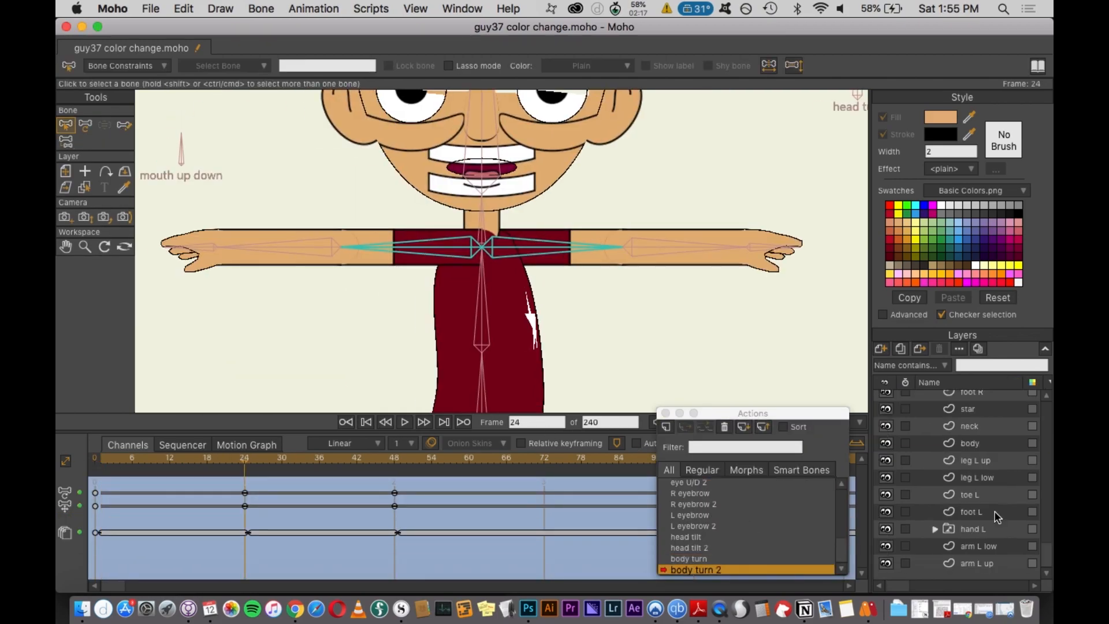
click(976, 563)
click(595, 248)
click(890, 255)
click(978, 460)
click(486, 243)
click(395, 462)
click(977, 477)
key(super+v)
- Hide the hand L layer and reopen the body turn action
click(978, 460)
scroll(958, 462, up, 10)
click(886, 416)
scroll(926, 504, down, 10)
click(978, 563)
double_click(689, 559)
scroll(501, 260, down, 5)
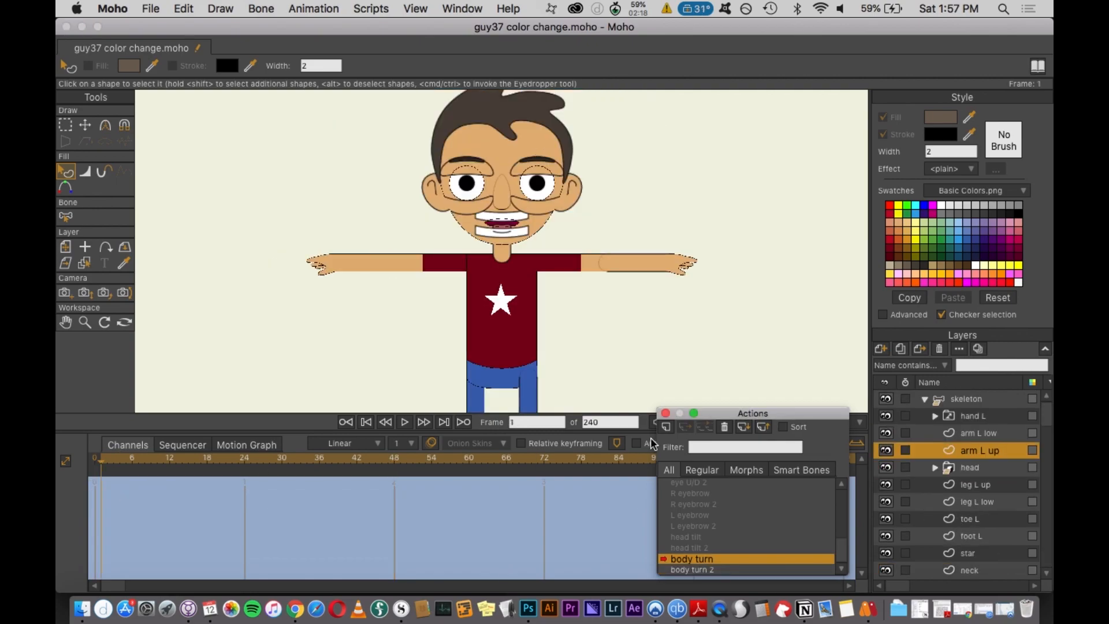
- Set the left arm layers' fill to the skin colour in the body turn and body turn 2 actions
click(975, 398)
click(982, 543)
click(941, 118)
click(785, 456)
double_click(696, 570)
click(246, 461)
scroll(982, 491, down, 10)
click(987, 562)
click(941, 117)
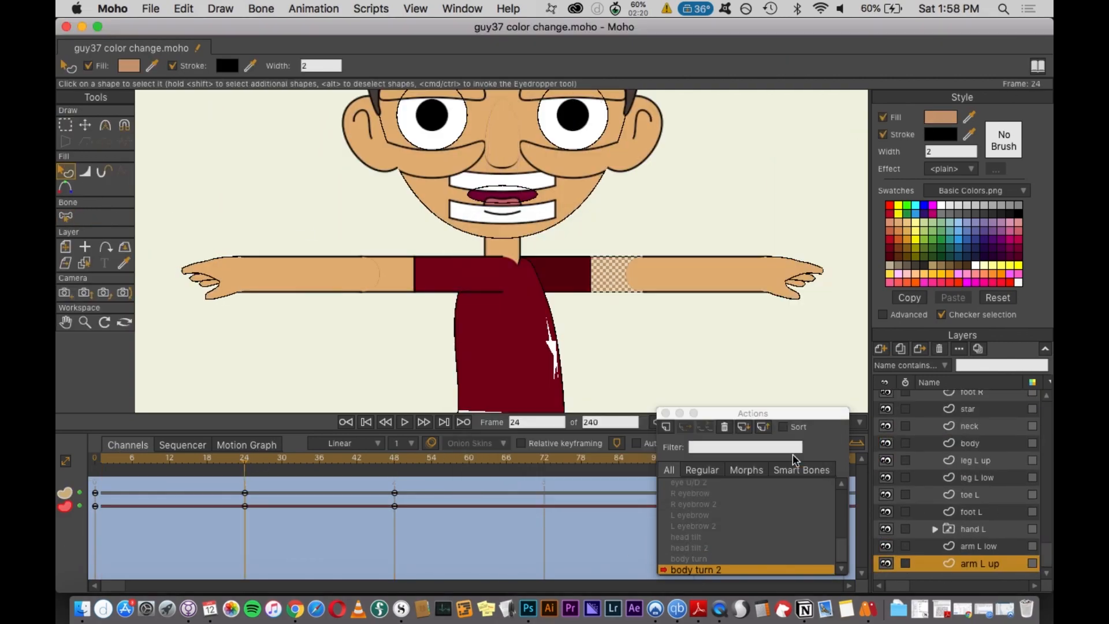
click(792, 458)
- Paste the hand L fill at frame 48 of its switch layers and return to the Mainline
click(934, 527)
scroll(976, 490, down, 5)
click(981, 427)
click(990, 444)
click(984, 546)
click(985, 563)
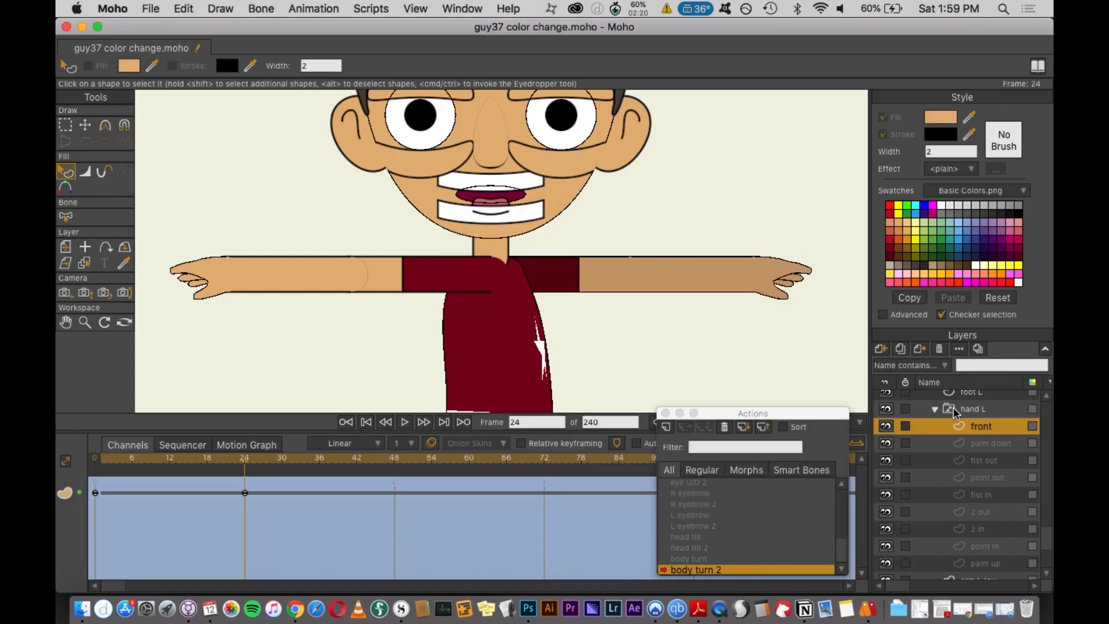
click(981, 427)
click(395, 461)
click(985, 563)
click(95, 493)
key(super+v)
click(981, 545)
click(982, 562)
click(953, 398)
double_click(689, 483)
- Test the body turn bone and pose the arms in the Mainline
drag(756, 315, 797, 332)
click(665, 412)
drag(569, 263, 546, 317)
drag(427, 263, 455, 316)
click(761, 422)
- Test the head turn bone with a posed arm and render a preview
scroll(651, 339, down, 5)
scroll(651, 339, up, 5)
scroll(651, 339, down, 5)
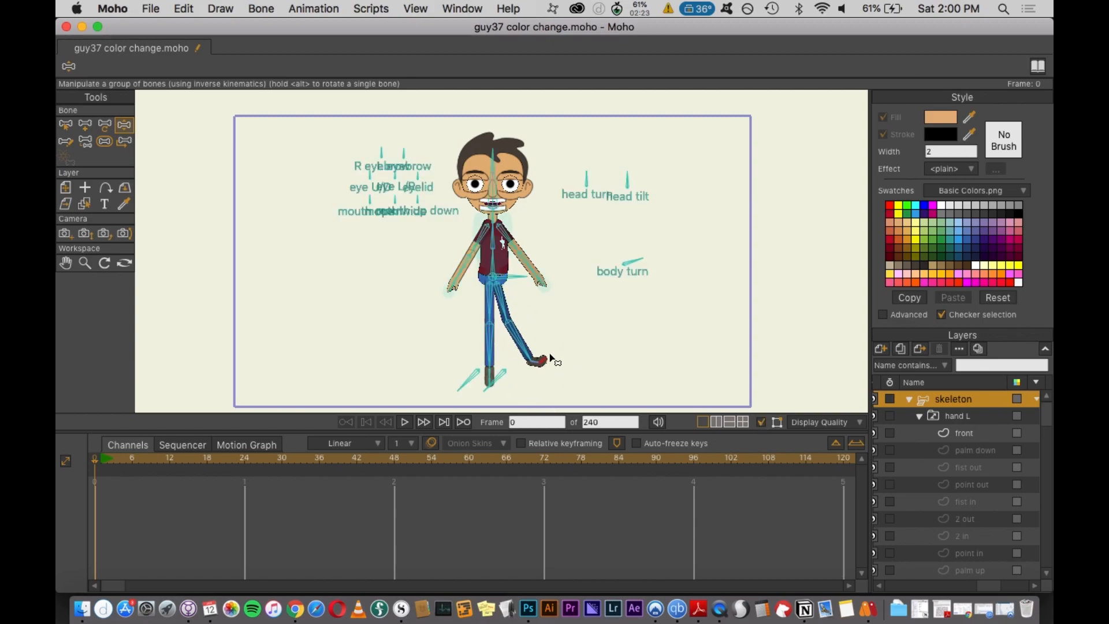
scroll(548, 214, up, 5)
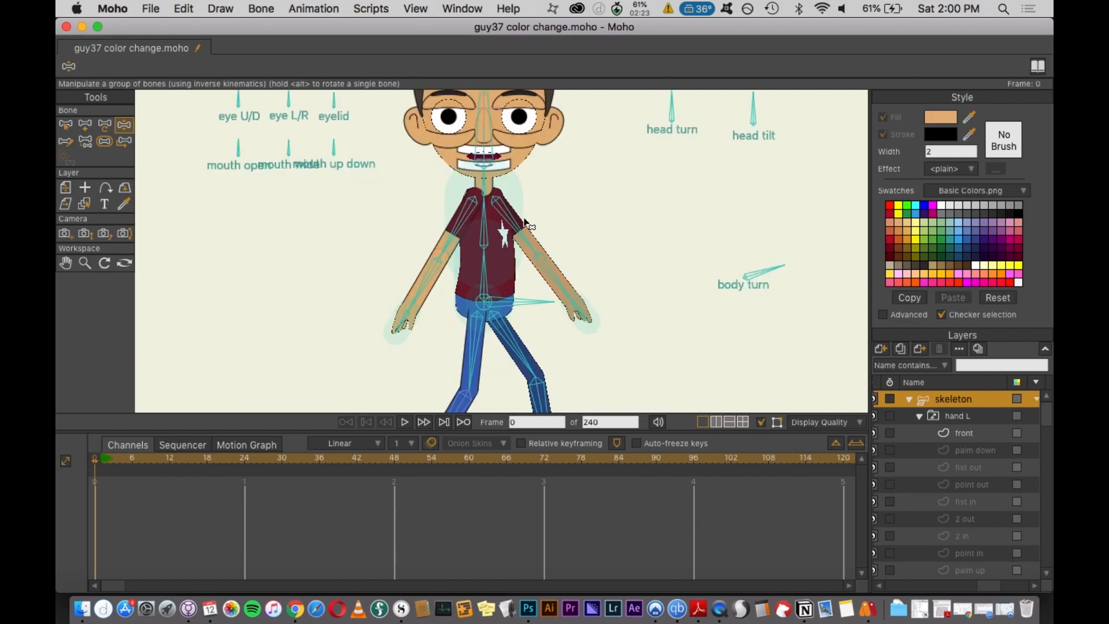
drag(452, 236, 515, 234)
drag(672, 99, 700, 109)
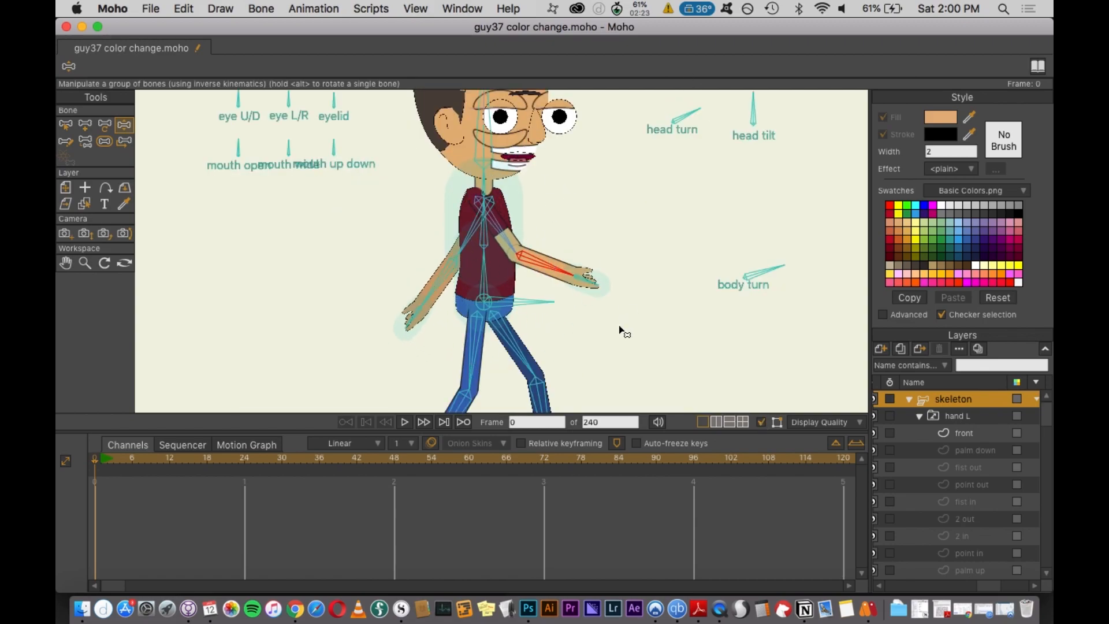
scroll(621, 330, down, 3)
key(super+r)
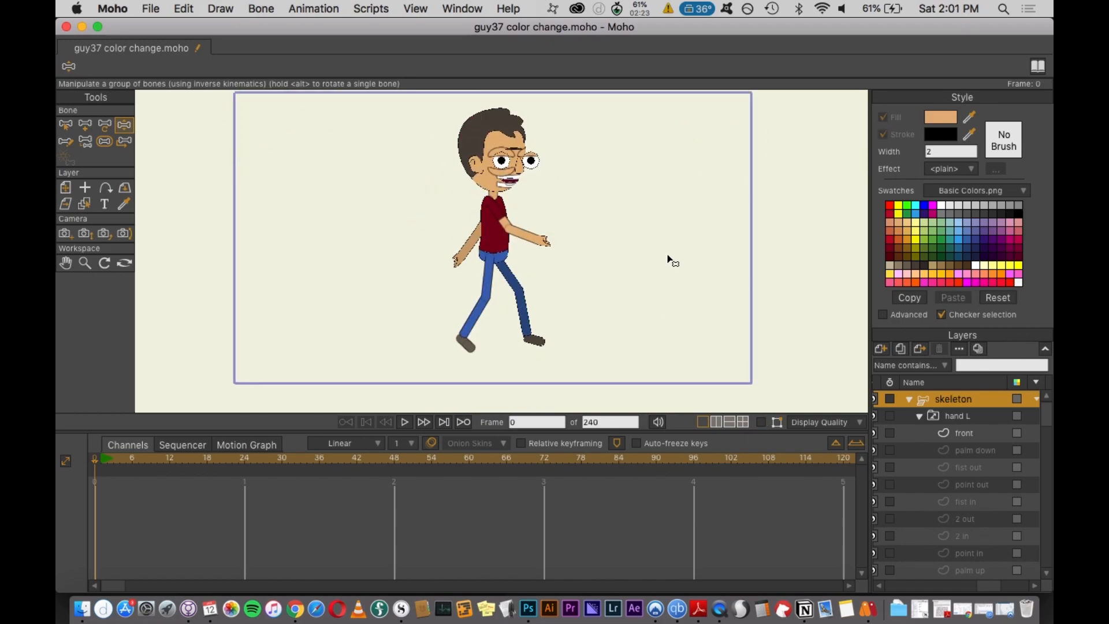
- Select the body turn and head turn bones and test the eyelid bone
click(66, 126)
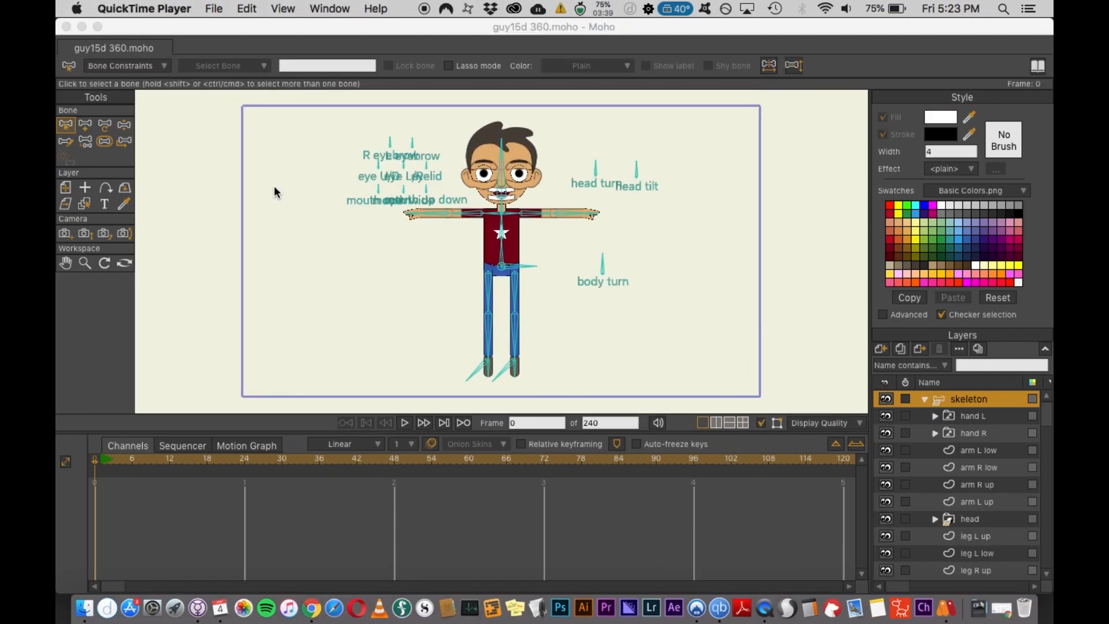
click(602, 260)
click(611, 266)
click(574, 176)
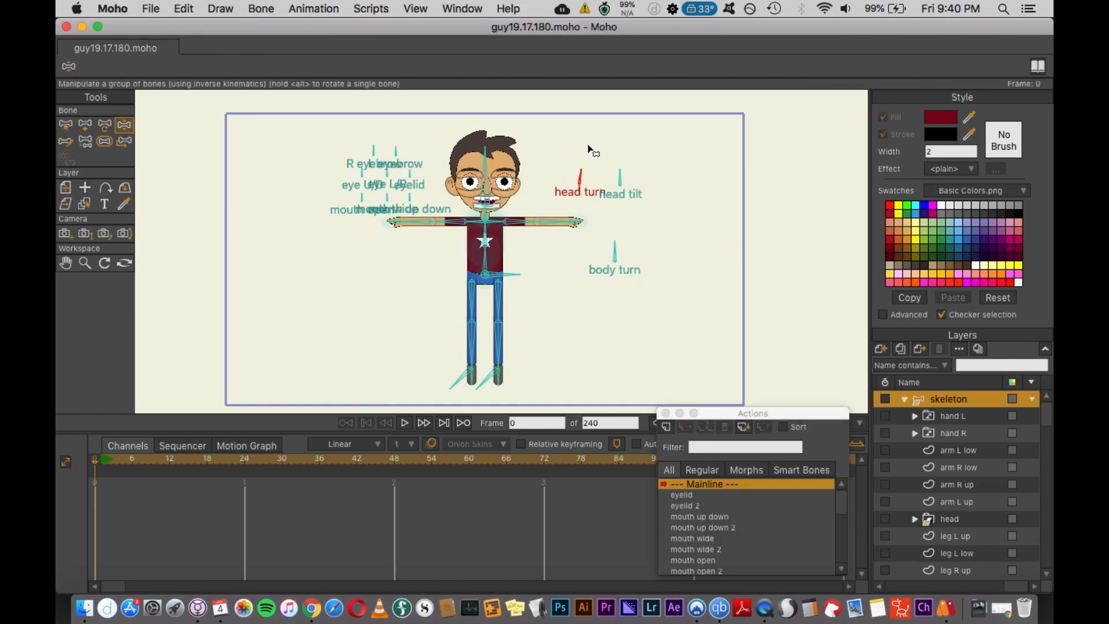
click(596, 248)
scroll(433, 205, up, 3)
drag(335, 176, 389, 182)
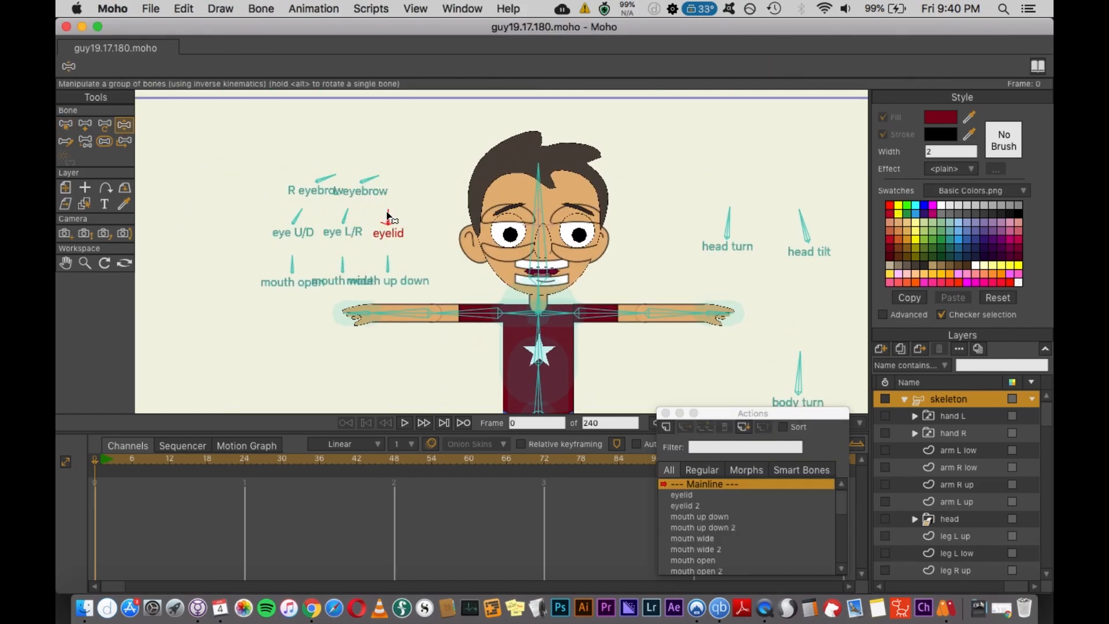
- Test the mouth, eye and eyebrow smart bones and render a preview
click(292, 265)
click(344, 266)
click(388, 266)
scroll(399, 272, up, 2)
click(290, 281)
drag(219, 285, 193, 268)
drag(357, 283, 369, 267)
mouse_move(290, 270)
mouse_down()
mouse_move(301, 271)
mouse_move(276, 267)
mouse_up()
drag(303, 170, 264, 178)
click(65, 124)
key(super+r)
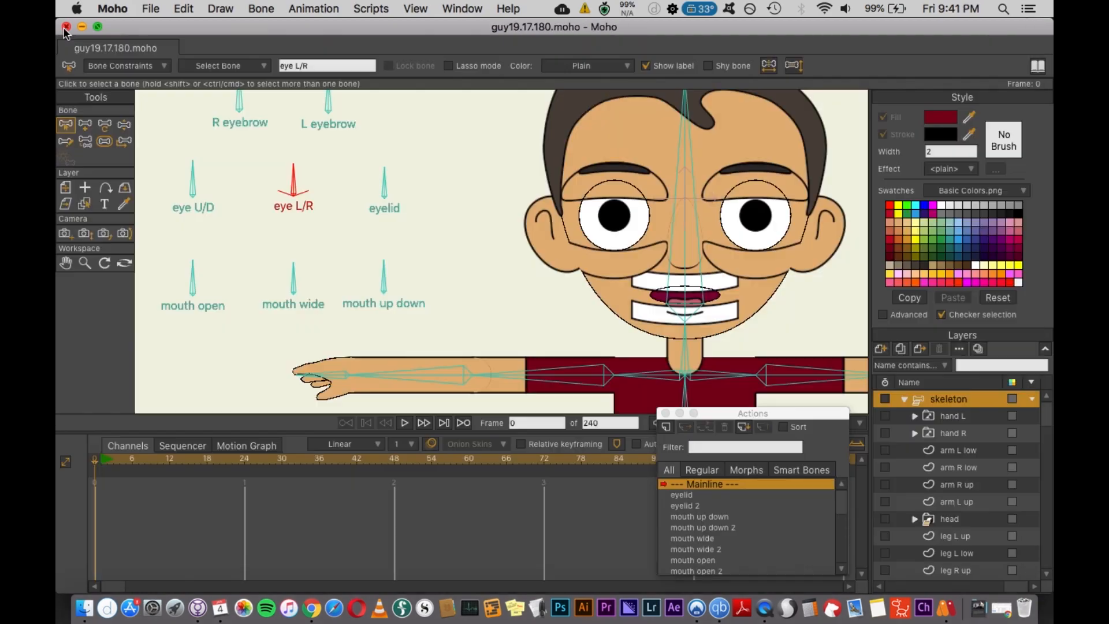
- Pose the arms and the mouth open bone at frame 1 and render a preview
click(67, 27)
click(758, 199)
click(747, 353)
click(85, 141)
click(66, 125)
scroll(495, 260, down, 3)
click(904, 399)
click(66, 187)
drag(627, 141, 808, 78)
drag(512, 159, 508, 284)
click(66, 125)
key(Right)
click(105, 125)
drag(277, 331, 452, 419)
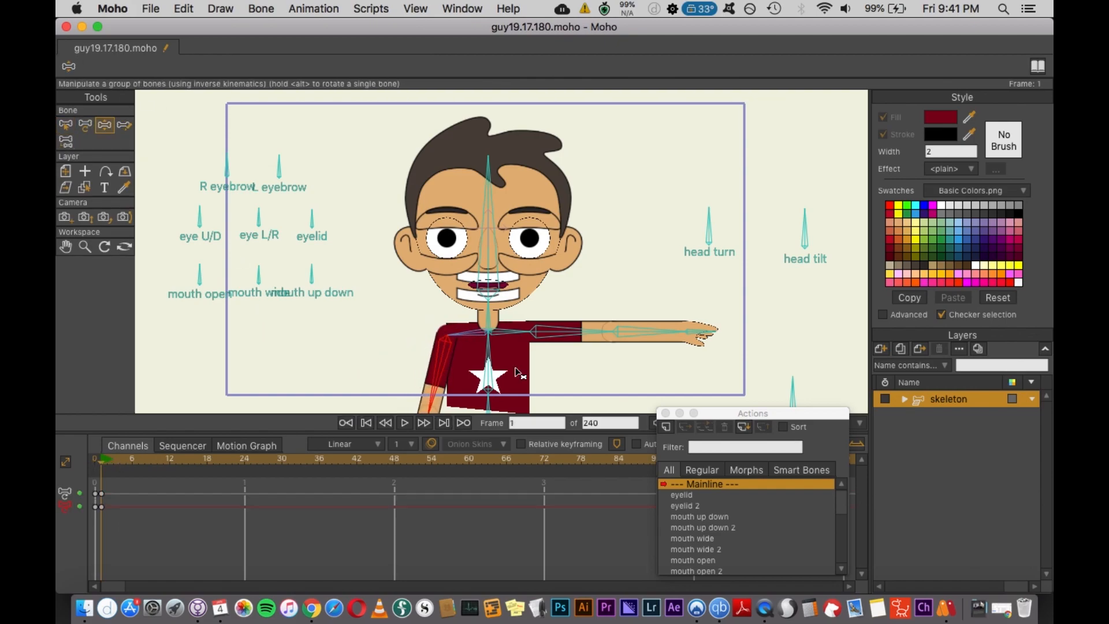
drag(698, 331, 524, 419)
drag(200, 271, 241, 306)
key(super+r)
click(666, 413)
click(66, 27)
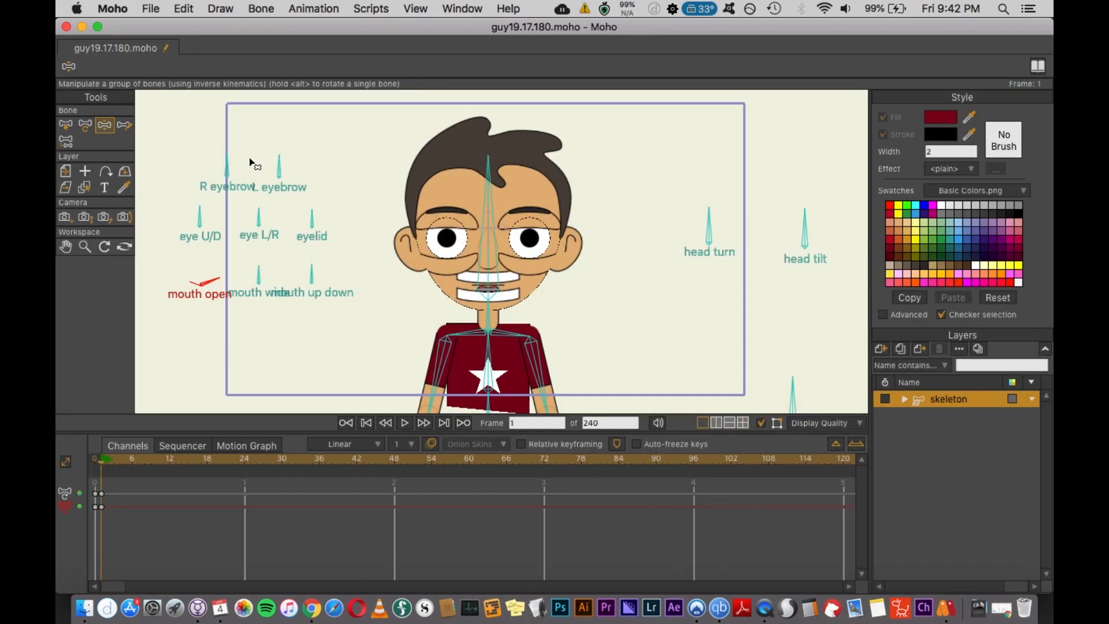
- Rotate the head tilt and mouth bones and render previews of the face
drag(804, 210, 820, 213)
key(super+r)
click(80, 42)
click(209, 169)
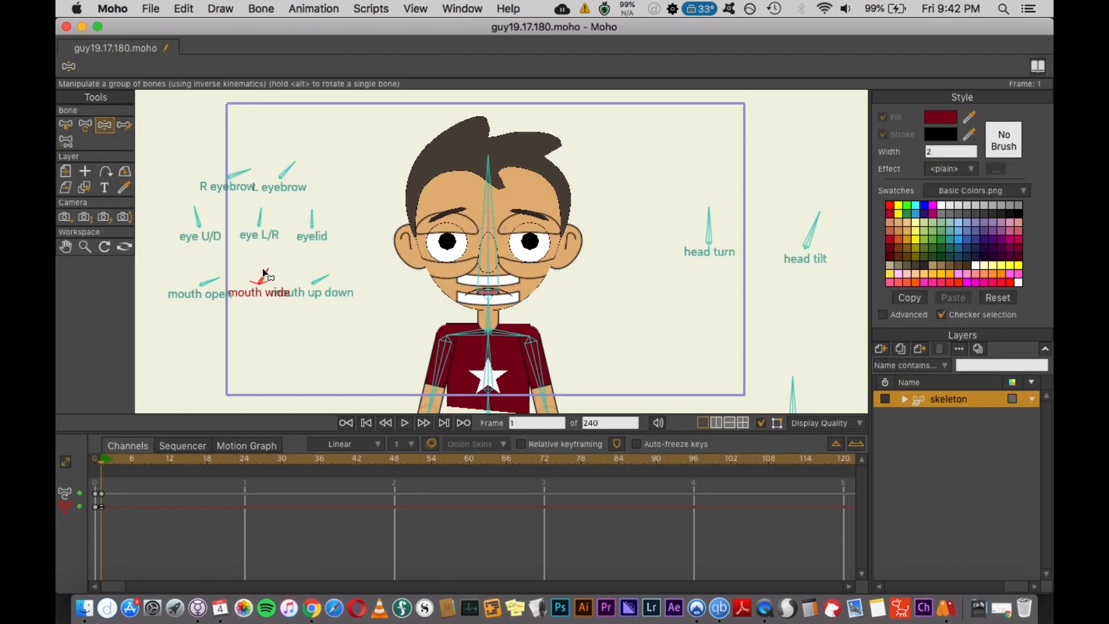
click(812, 231)
key(super+r)
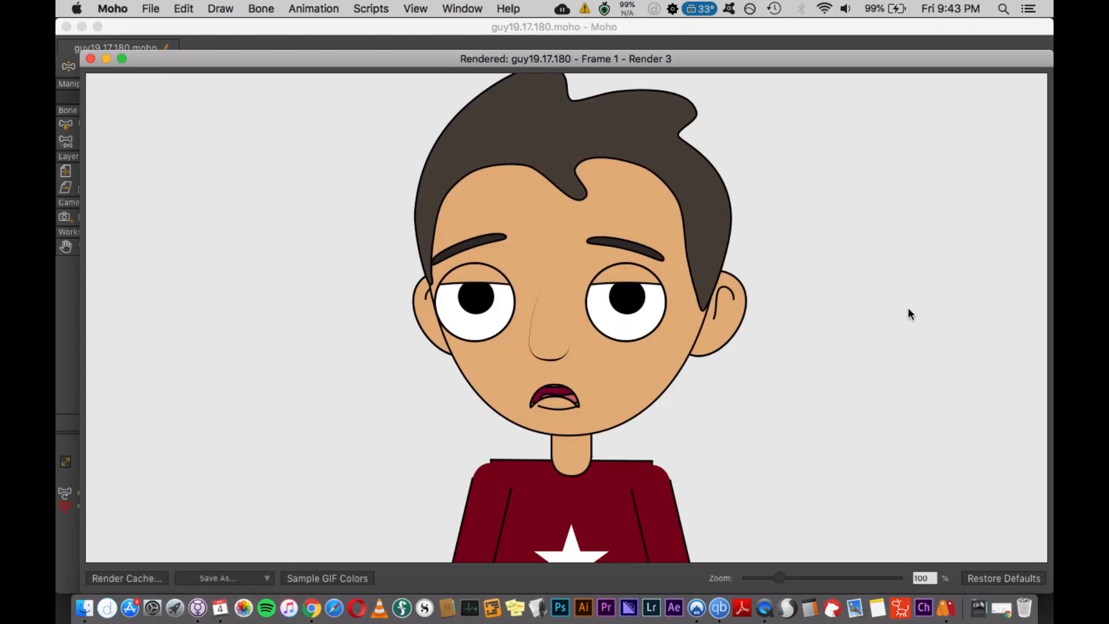
click(66, 27)
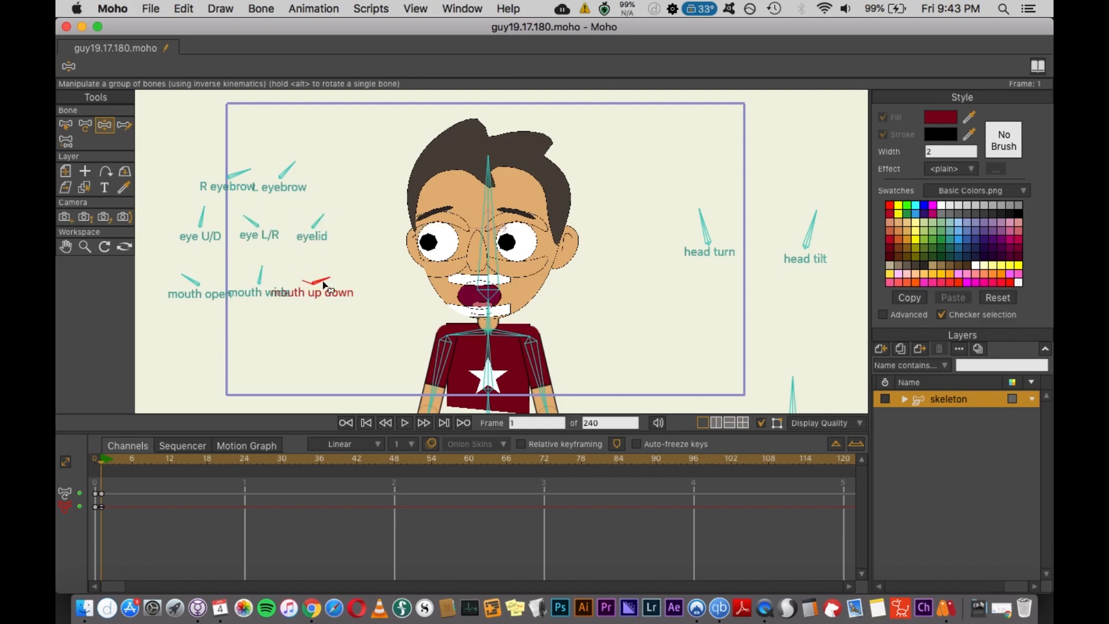
- Change the active hand drawing of the left hand switch layer
drag(525, 321, 511, 351)
click(905, 399)
right_click(959, 417)
click(986, 505)
right_click(963, 417)
click(968, 424)
click(961, 400)
- Raise the arm with the Manipulate Bones tool so the hand covers the mouth
key(b)
click(434, 382)
key(z)
drag(434, 382, 453, 316)
drag(471, 363, 459, 340)
- Switch the right hand to another drawing and render a preview of the hands over the mouth
right_click(960, 433)
click(994, 505)
double_click(961, 432)
click(968, 397)
key(super+r)
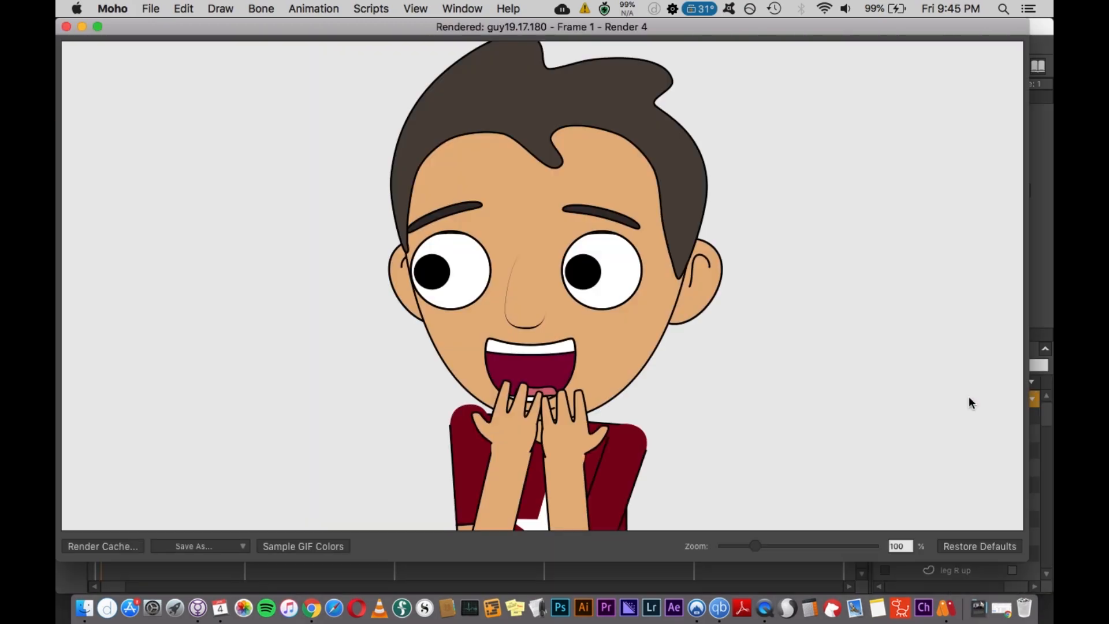
- Tilt the head and raise both arms with fists into a cheering pose
click(67, 27)
drag(815, 213, 767, 235)
drag(535, 371, 622, 274)
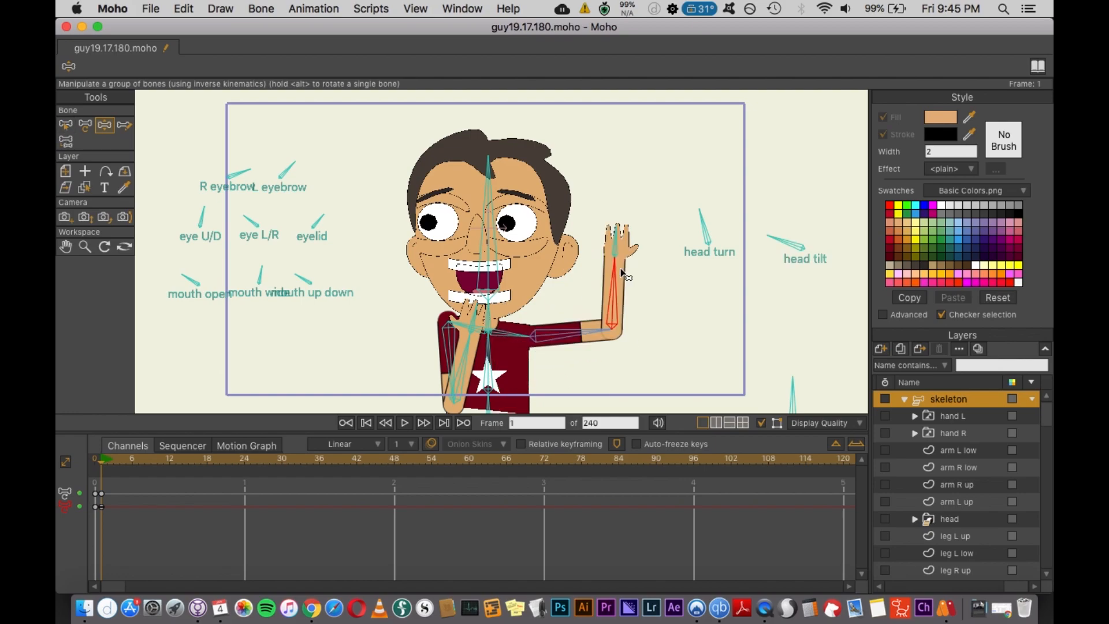
click(952, 417)
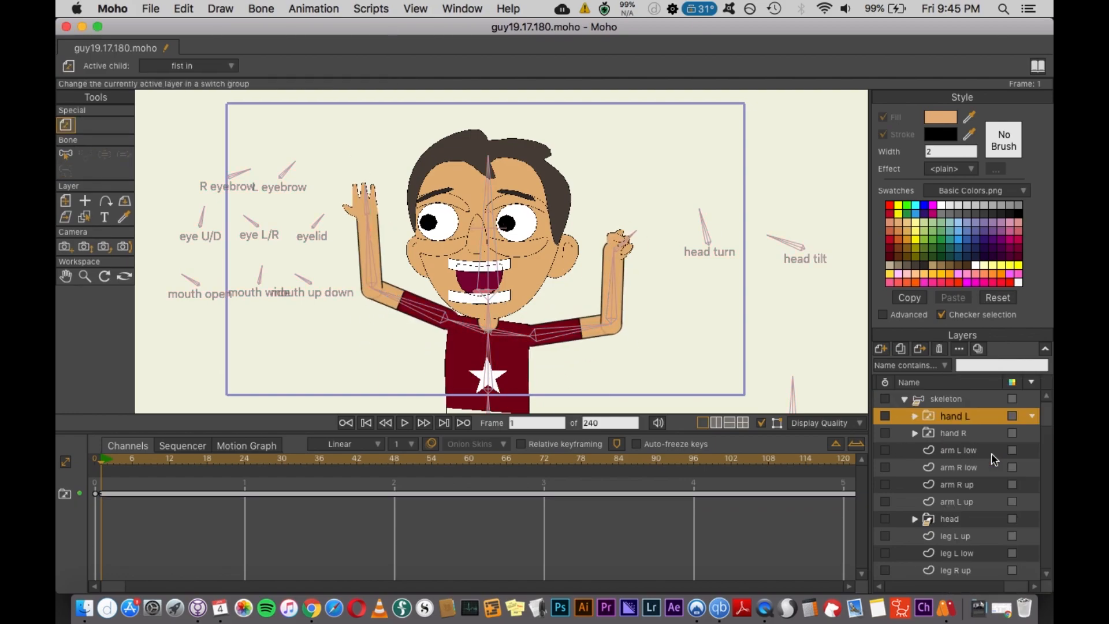
click(967, 398)
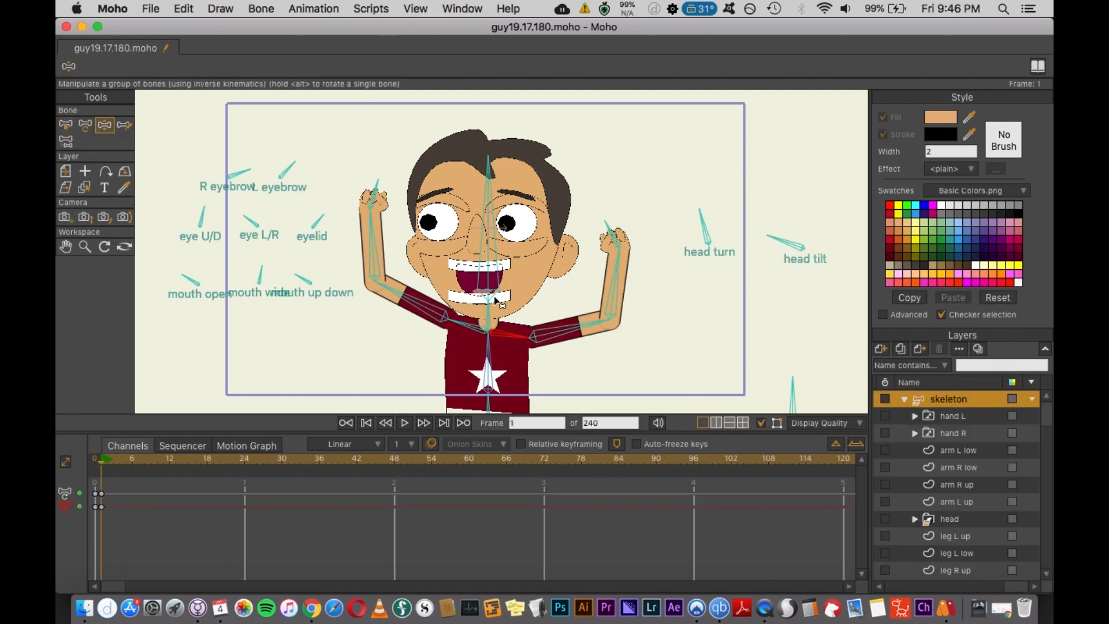
- Adjust the head, mouth wide and both eyebrow bones, turn the body slightly, and render a preview
drag(490, 164, 515, 175)
drag(261, 268, 276, 279)
drag(250, 170, 239, 157)
drag(295, 163, 292, 160)
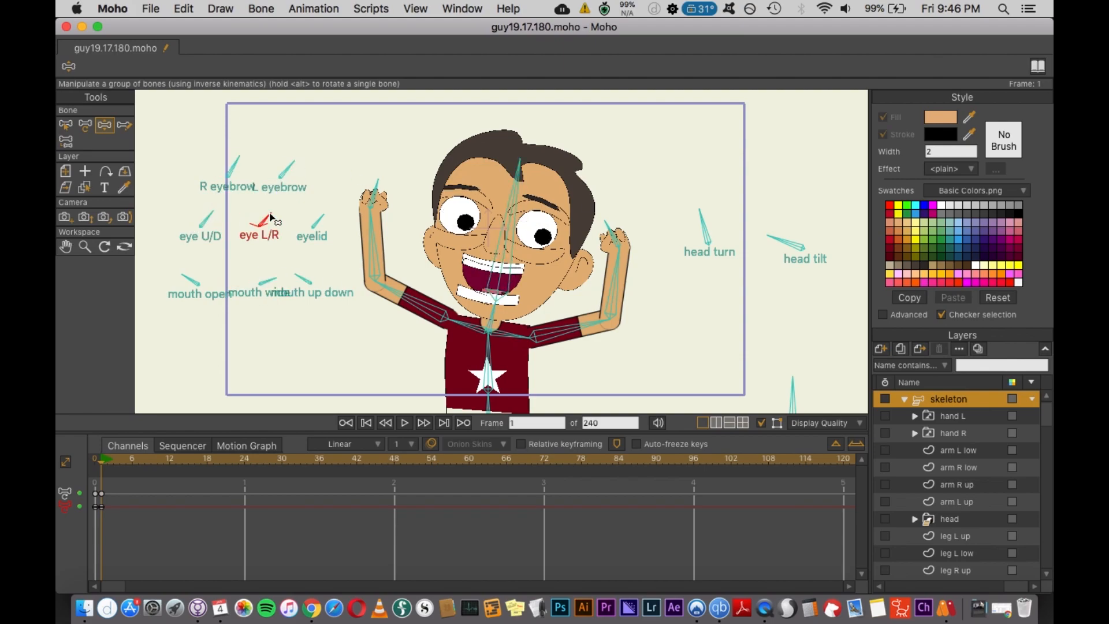
drag(793, 380, 780, 376)
key(super+r)
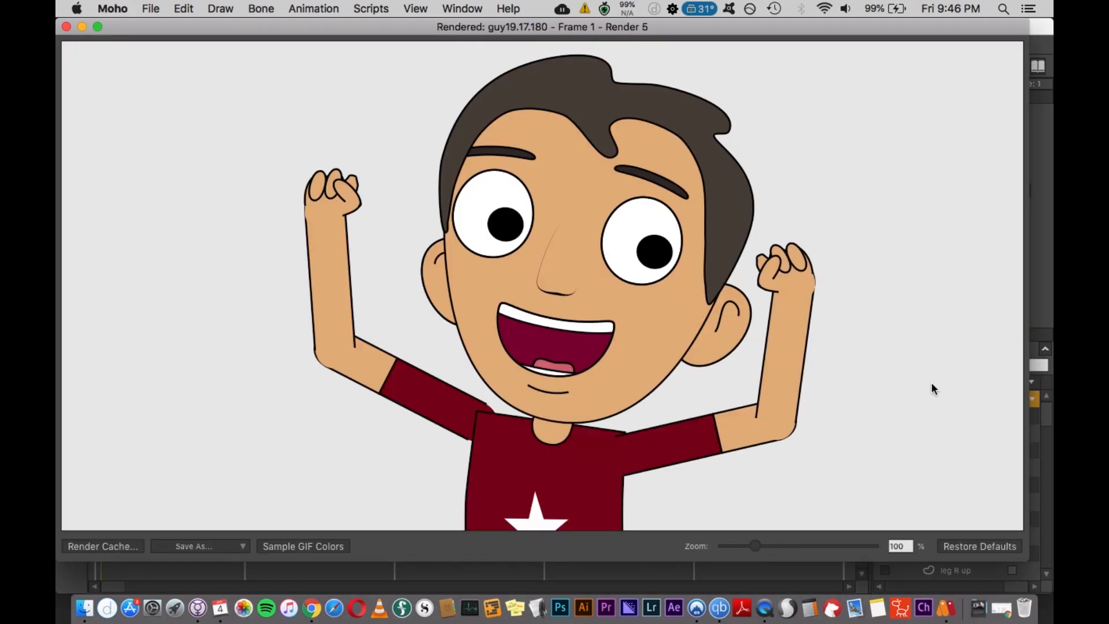
- Reset all bones of the skeleton to their rest pose
key(Escape)
click(66, 125)
click(310, 8)
mouse_move(342, 208)
click(527, 275)
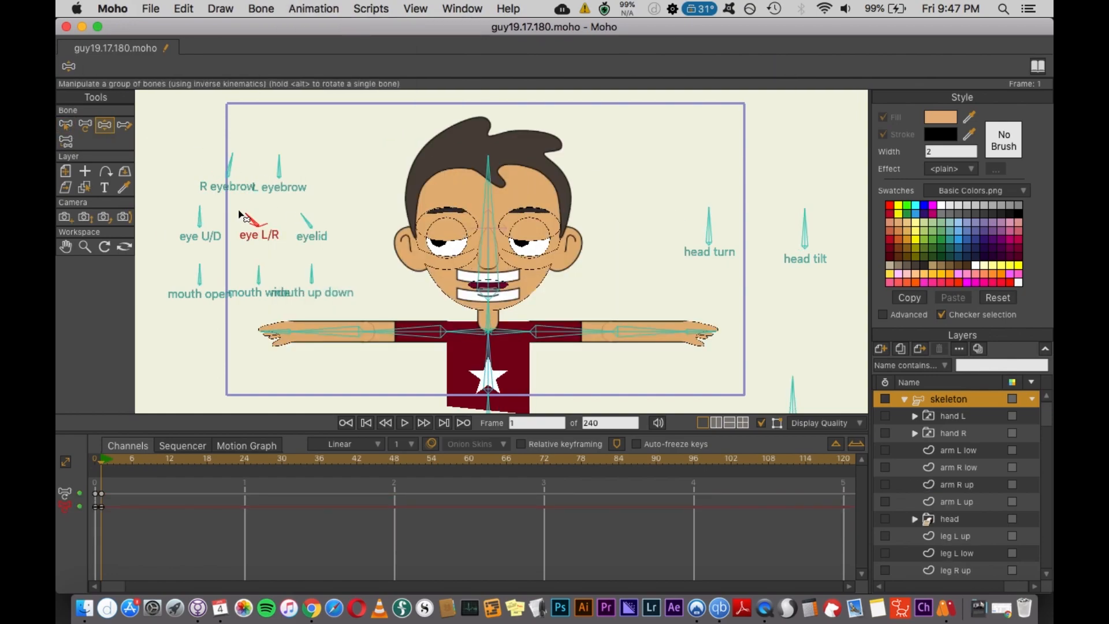
- Turn the head and bring the arms up into a thinking pose with a hand at the chin
drag(709, 211, 726, 213)
drag(489, 165, 502, 167)
drag(415, 340, 473, 376)
drag(563, 336, 550, 384)
drag(485, 316, 491, 321)
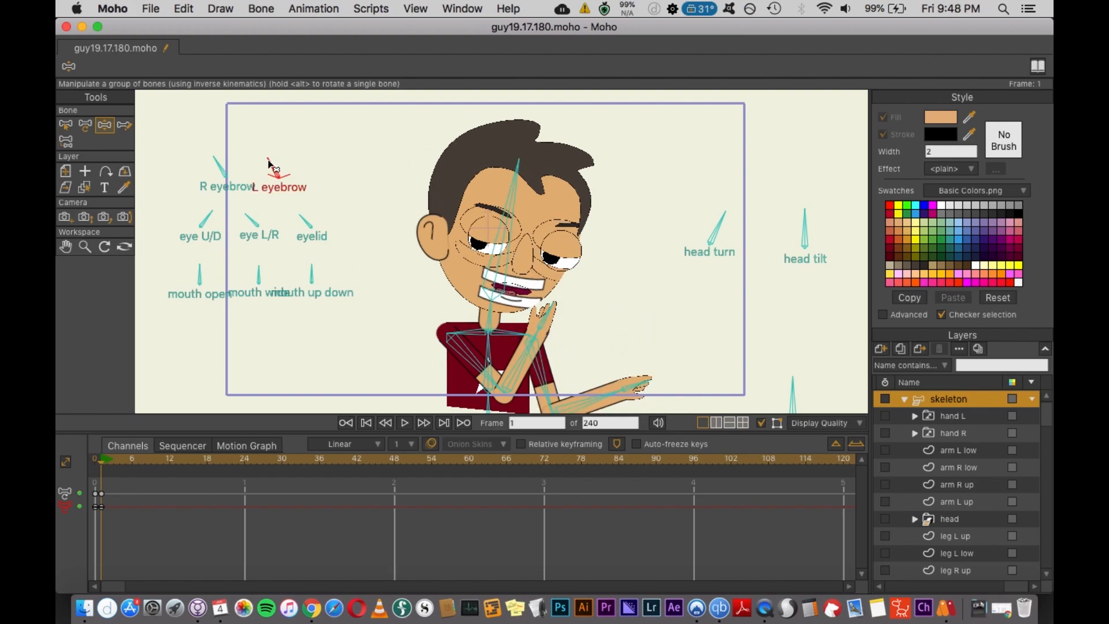
- Switch the right hand to another drawing and turn the head further
right_click(946, 432)
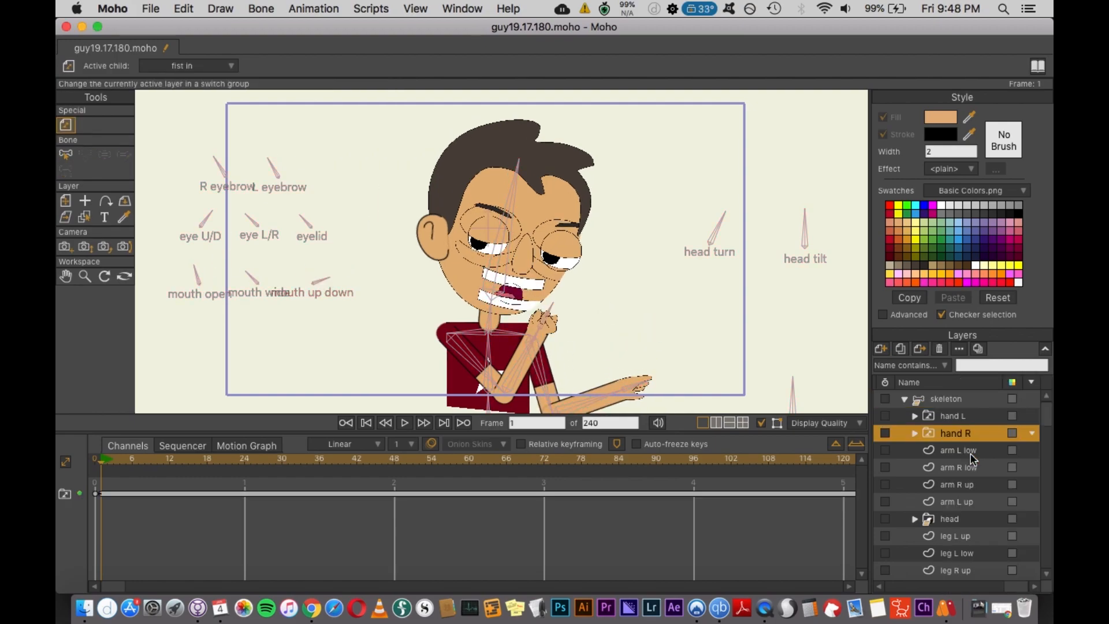
click(981, 459)
click(959, 399)
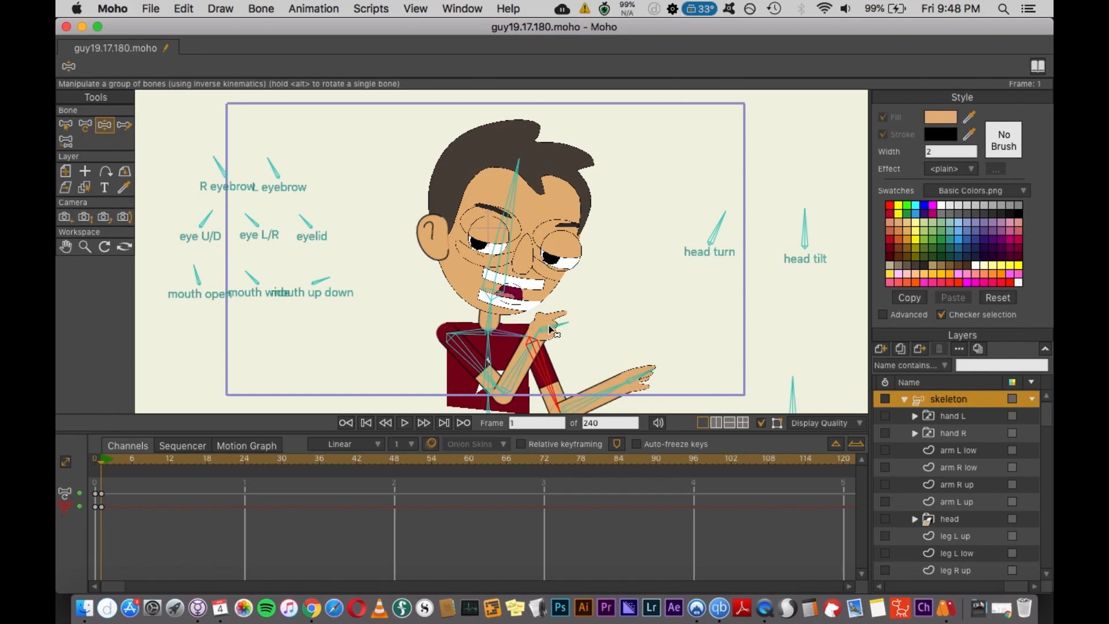
drag(724, 213, 734, 227)
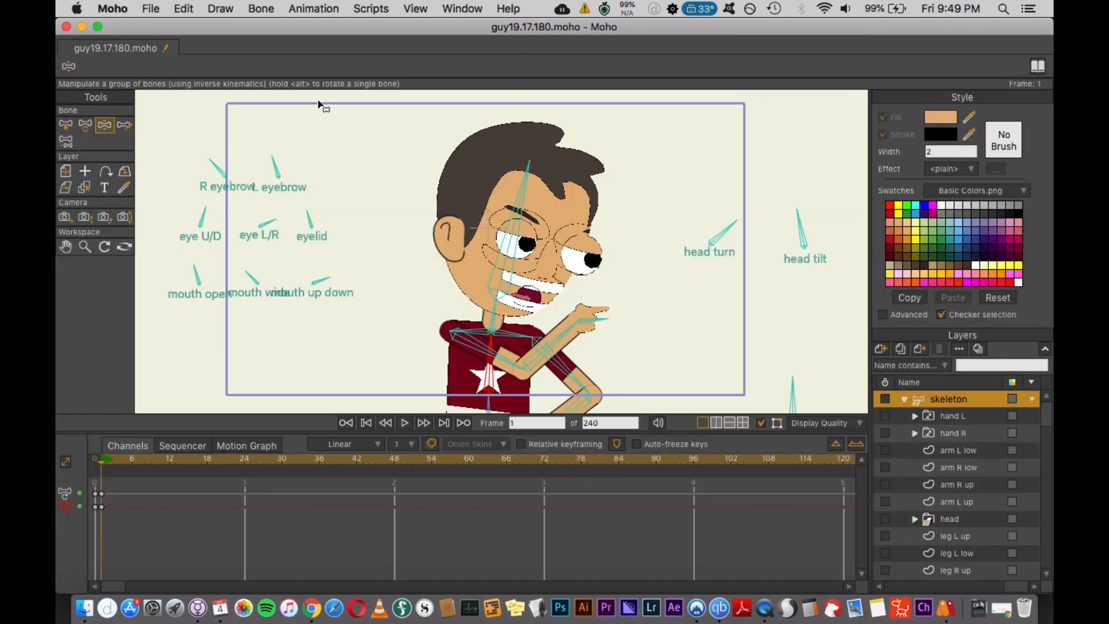
- Select the mouth shape layer inside the head group and render previews of the face
click(242, 161)
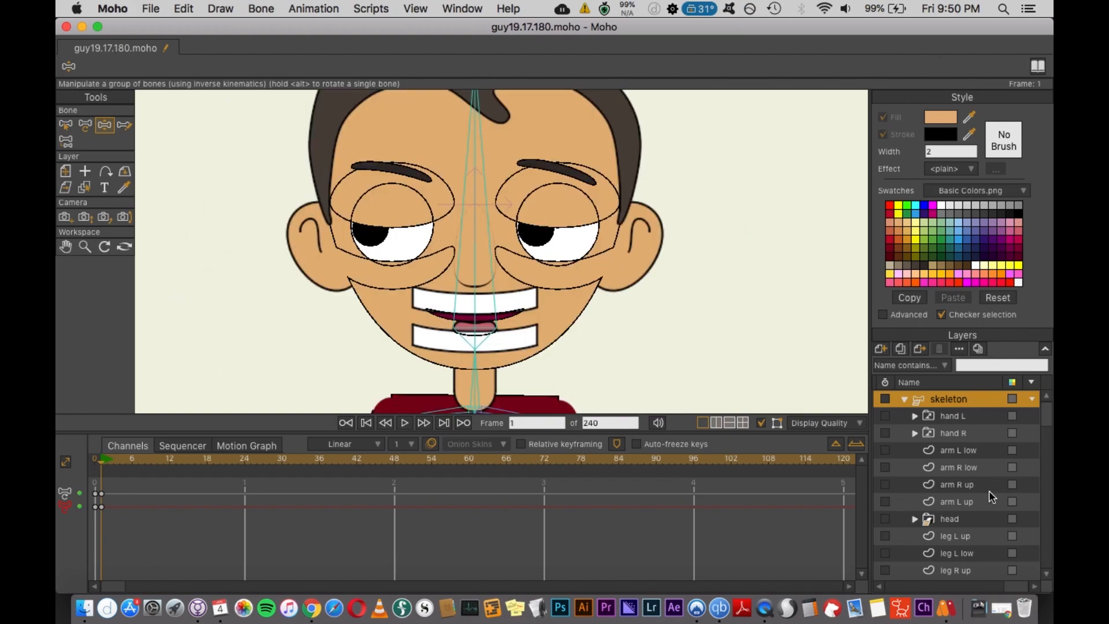
scroll(988, 490, down, 5)
click(914, 411)
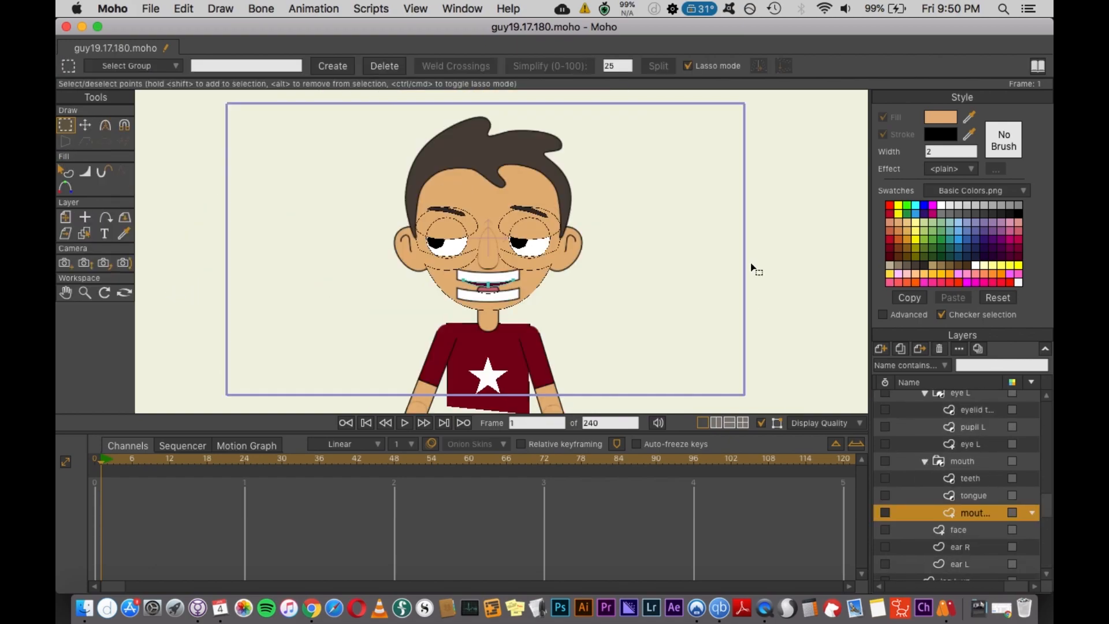
key(super+r)
click(66, 27)
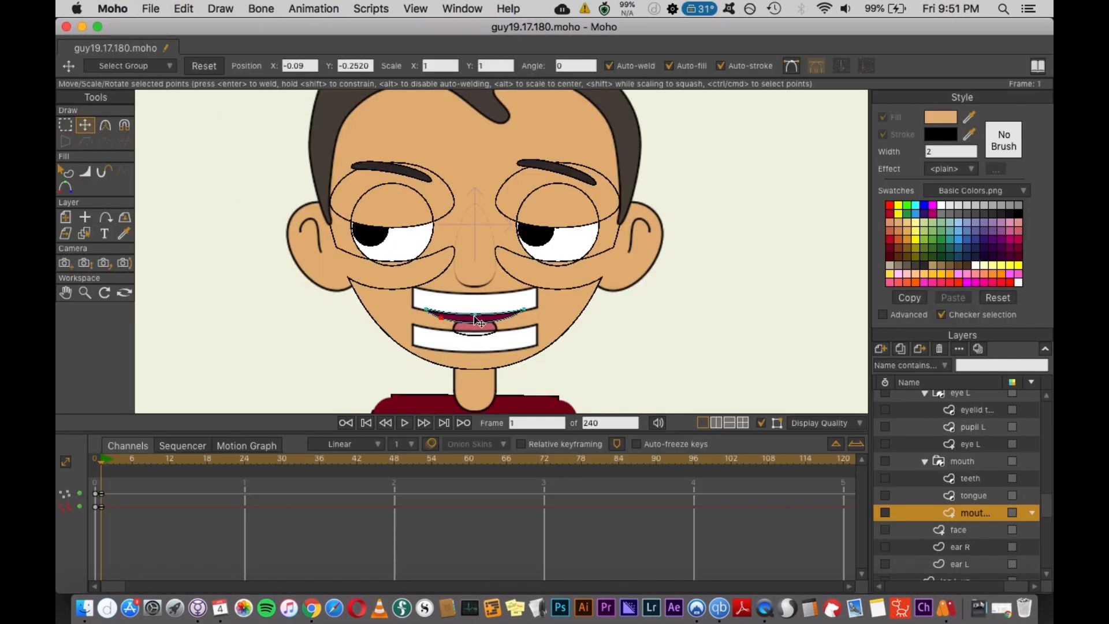
key(super+r)
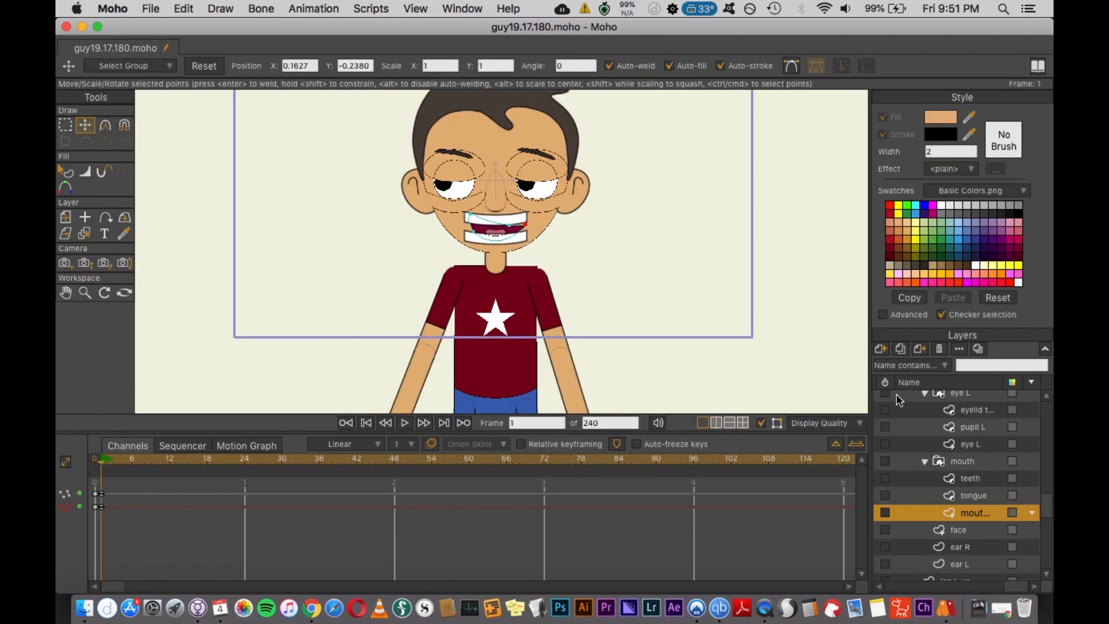
- Select the skeleton layer and raise the right arm with the hand near the shoulder
click(948, 398)
click(954, 434)
click(948, 399)
drag(411, 286, 428, 266)
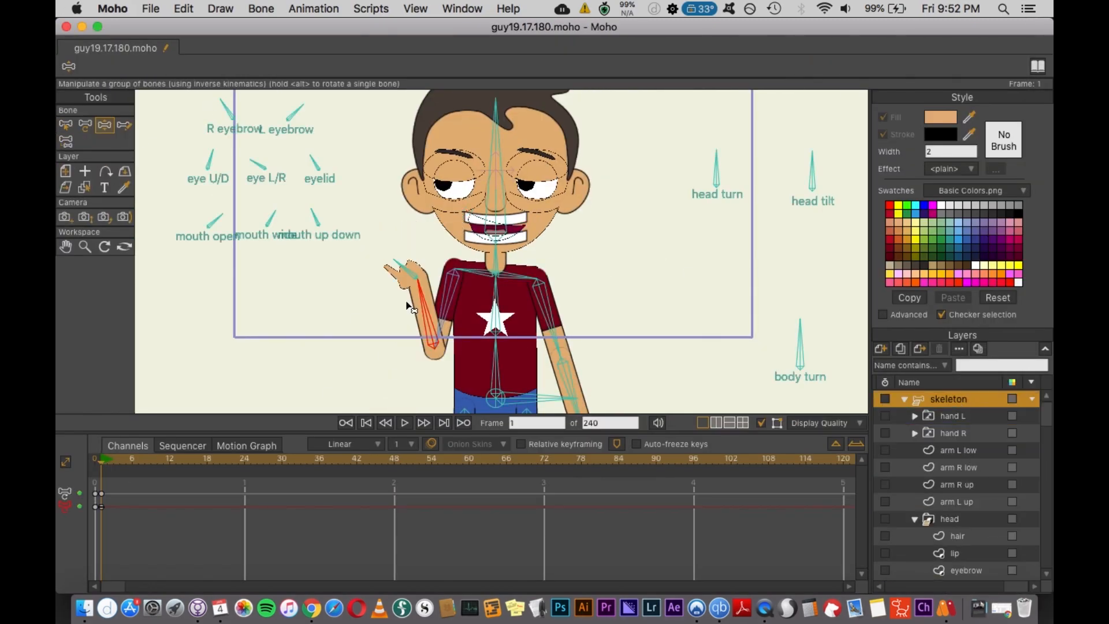